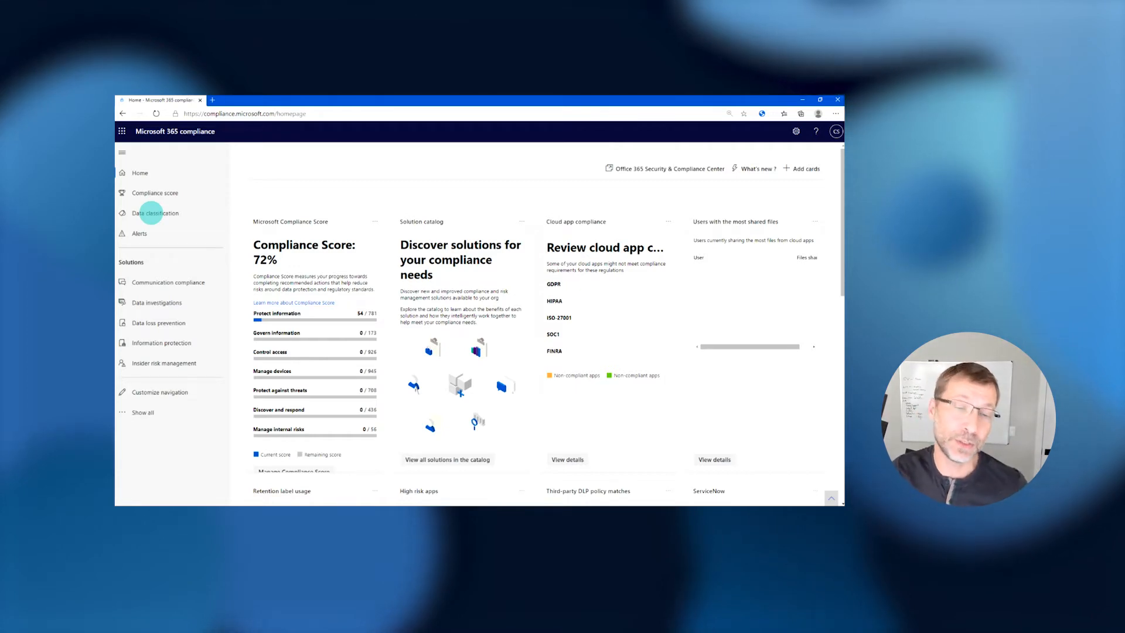
# Step: Review the data classification overview and Content explorer, and open Activity explorer
pyautogui.click(151, 212)
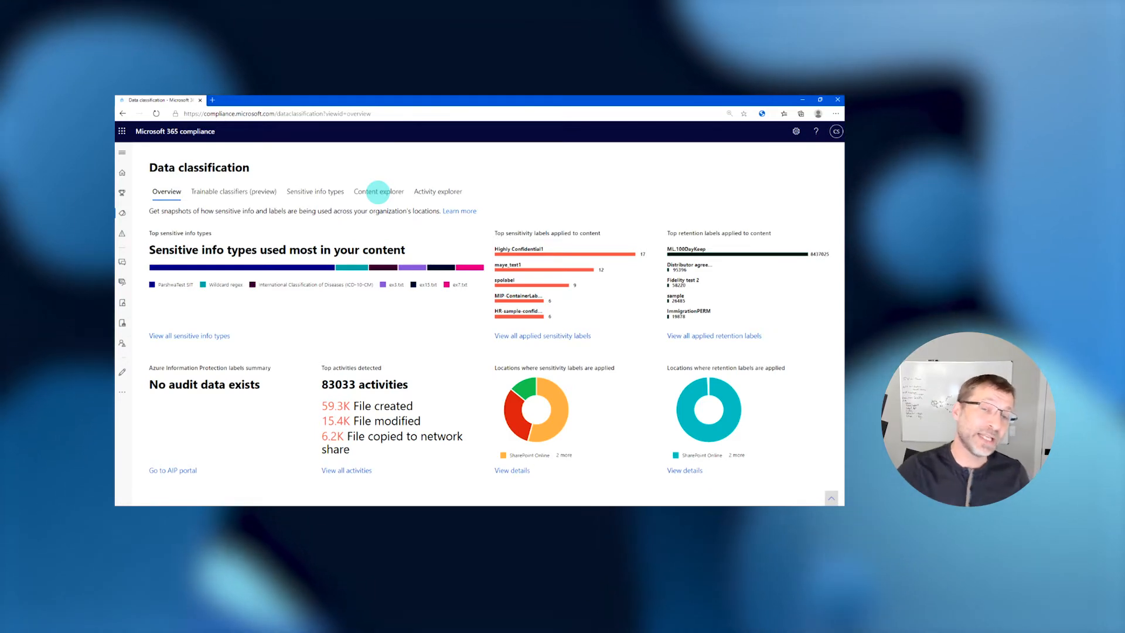
pyautogui.click(378, 192)
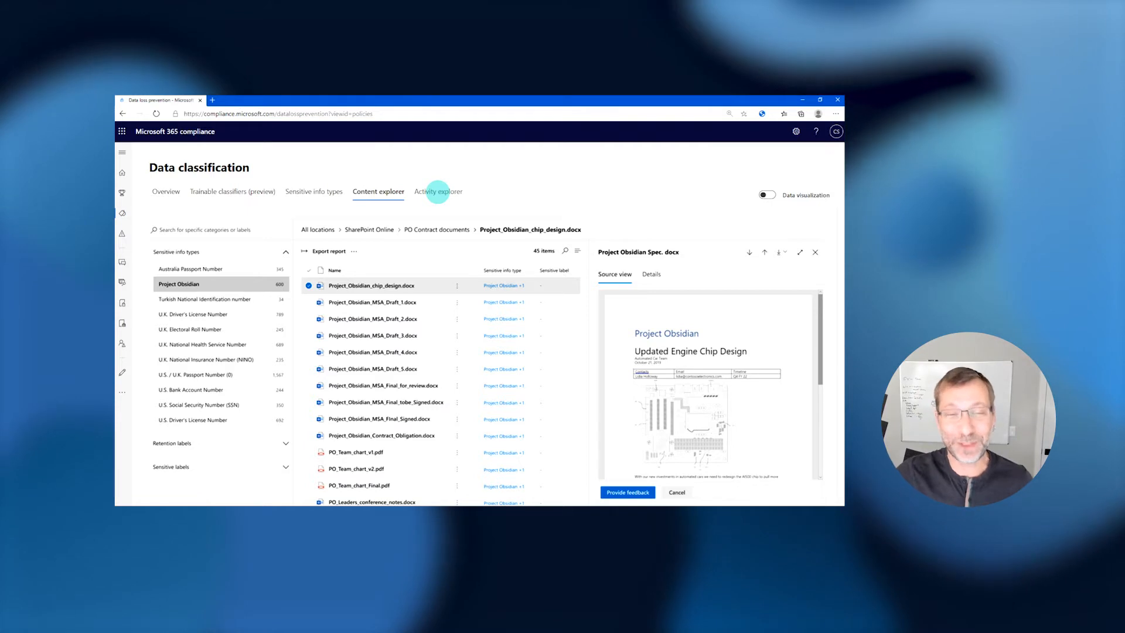
pyautogui.click(438, 191)
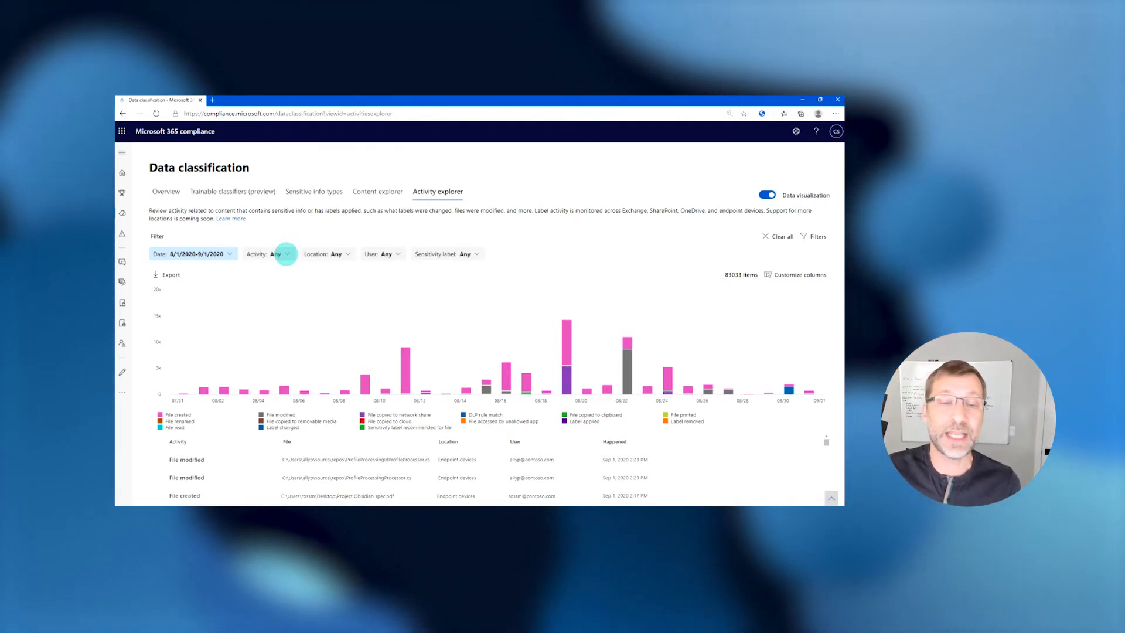
# Step: Filter activities to network share, clipboard, removable media and cloud copies, DLP rule matches, printed files and access by unallowed apps
pyautogui.click(286, 253)
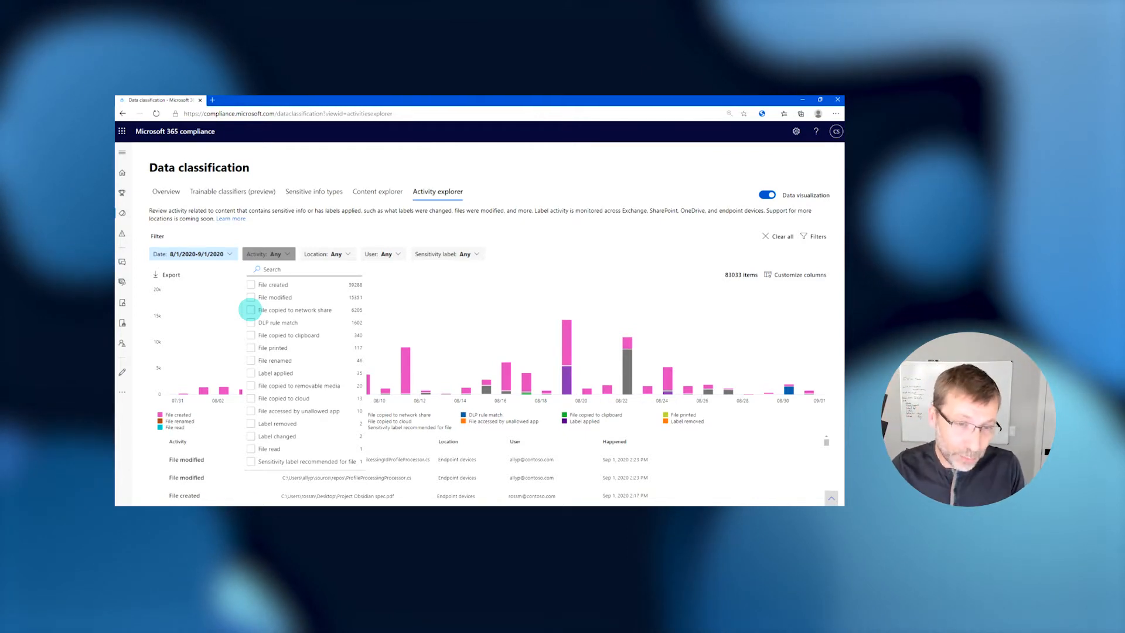
pyautogui.click(250, 309)
pyautogui.click(251, 322)
pyautogui.click(251, 334)
pyautogui.click(250, 348)
pyautogui.click(250, 385)
pyautogui.click(250, 397)
pyautogui.click(251, 410)
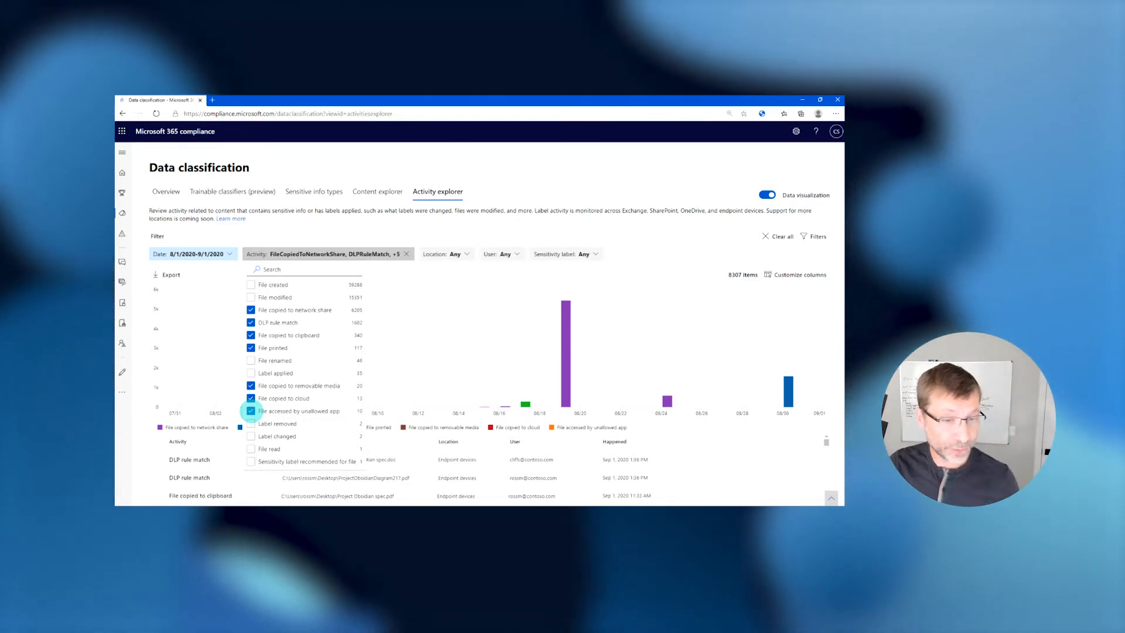
# Step: Restrict the listed activities to the Endpoint devices location
pyautogui.click(445, 254)
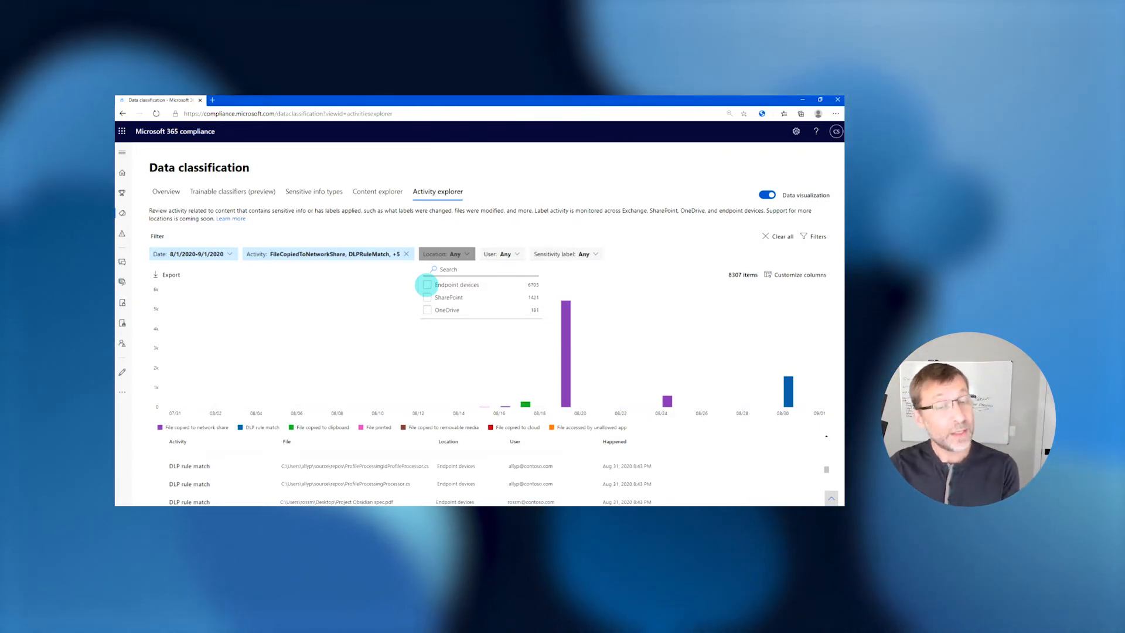
pyautogui.click(427, 285)
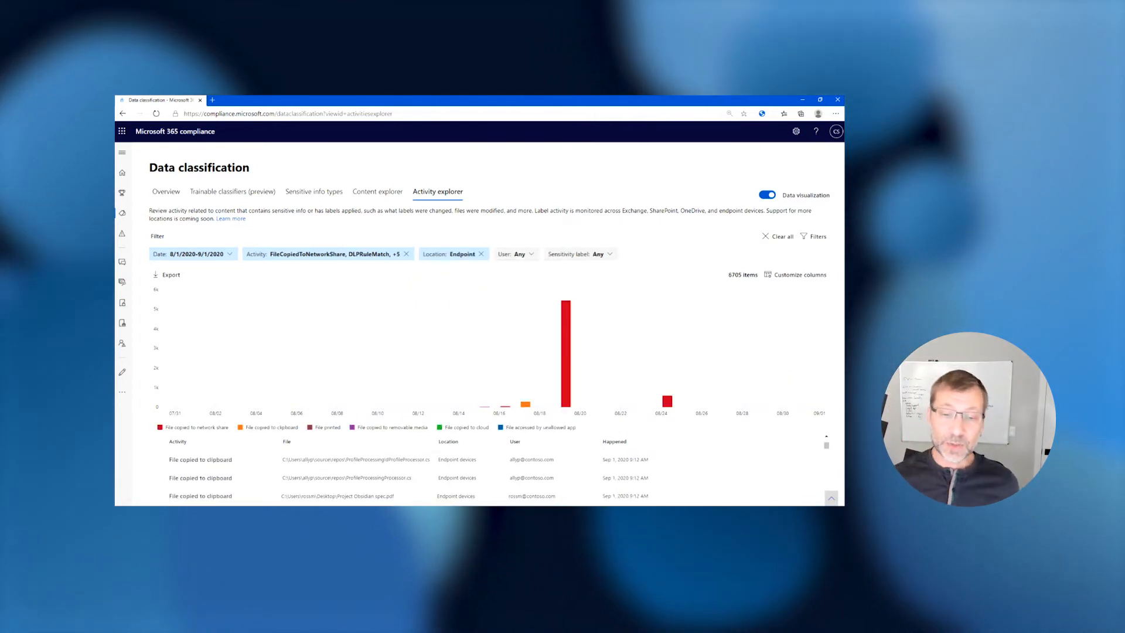
# Step: Examine the endpoint activity chart and the details of a file activity, and close the details
pyautogui.moveTo(564, 353)
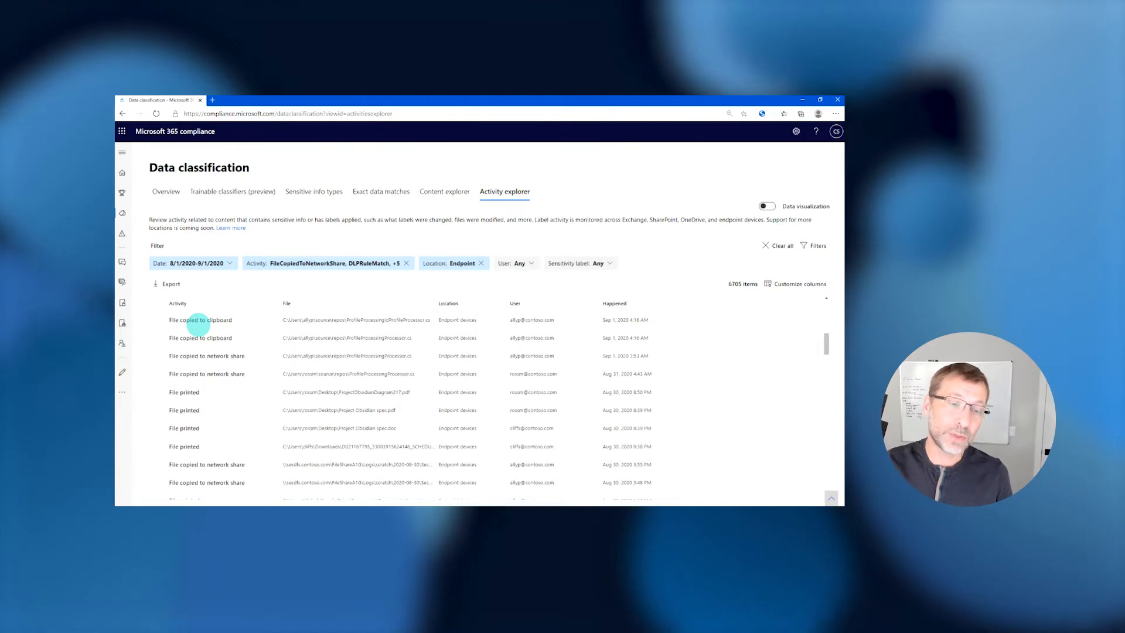
pyautogui.click(198, 324)
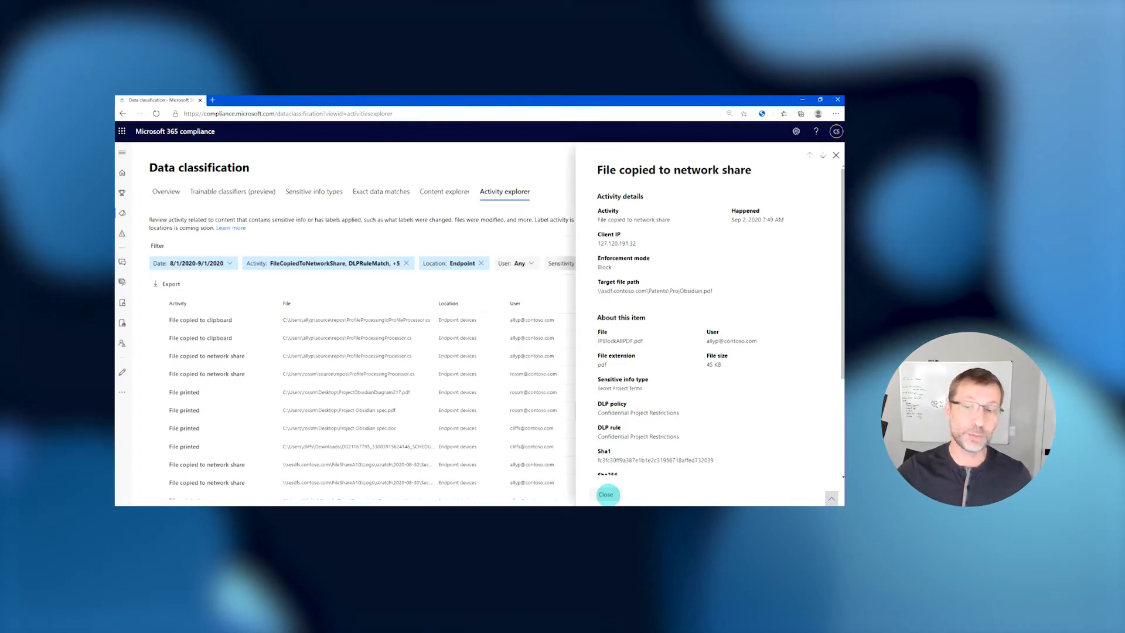
pyautogui.click(606, 494)
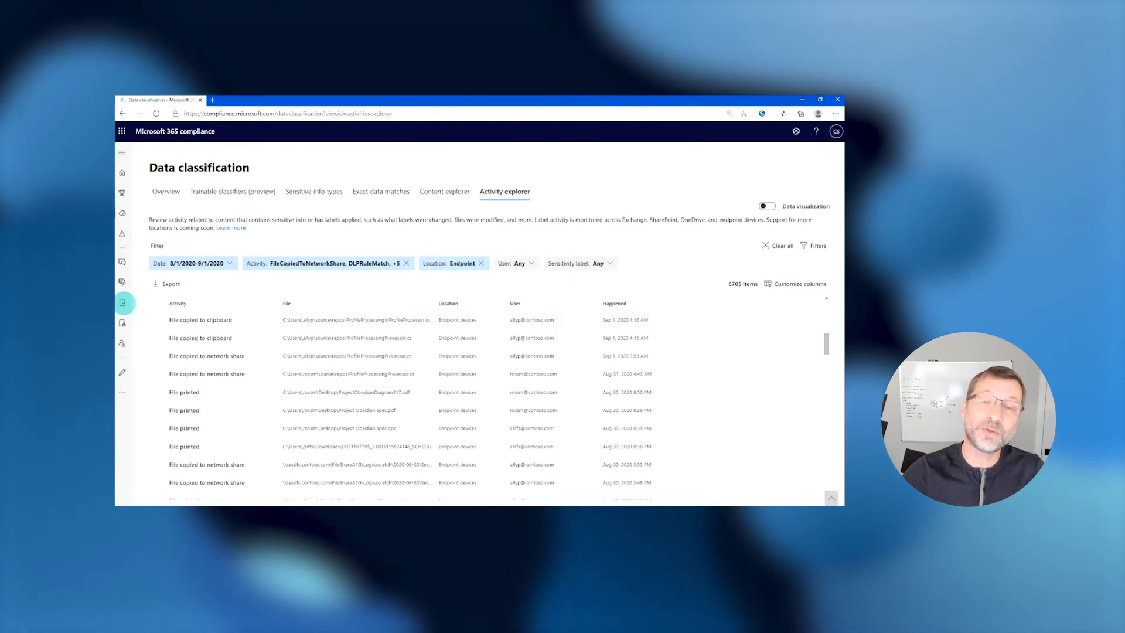
# Step: Open Data loss prevention and review the Endpoint DLP settings, including file path exclusions, unallowed apps, and browser and domain restrictions
pyautogui.click(122, 303)
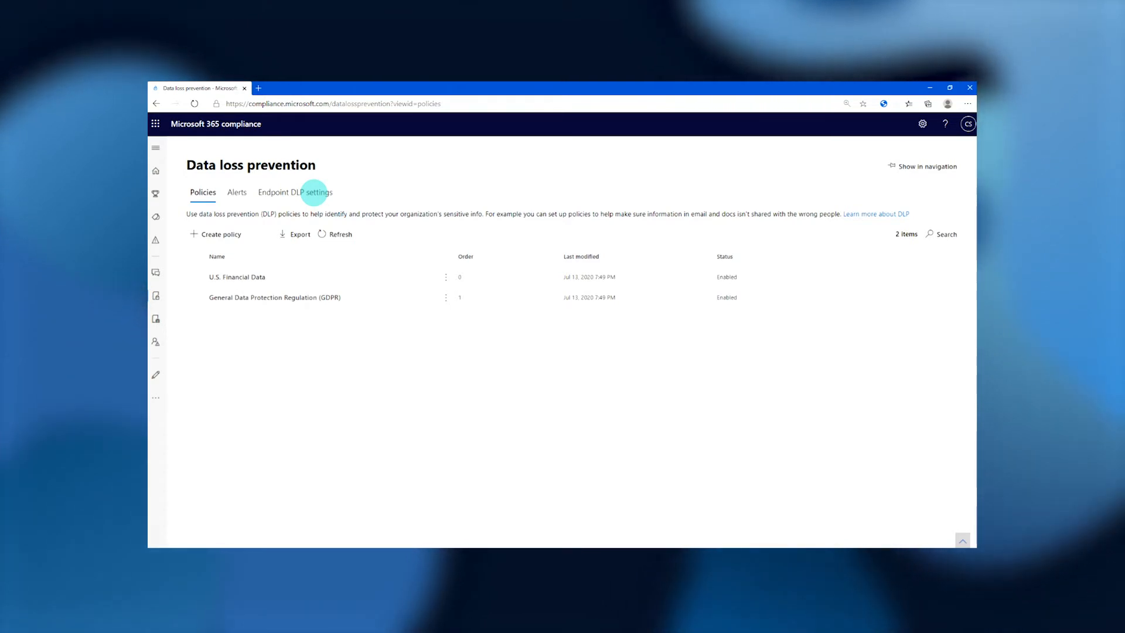
pyautogui.click(314, 192)
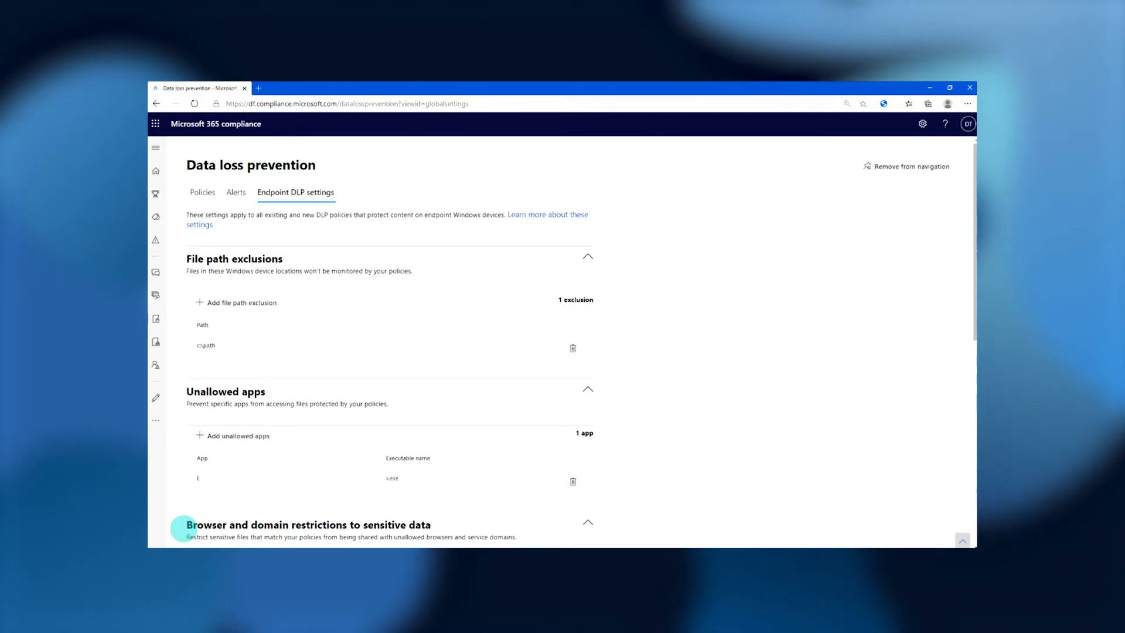
pyautogui.scroll(-6, 184, 528)
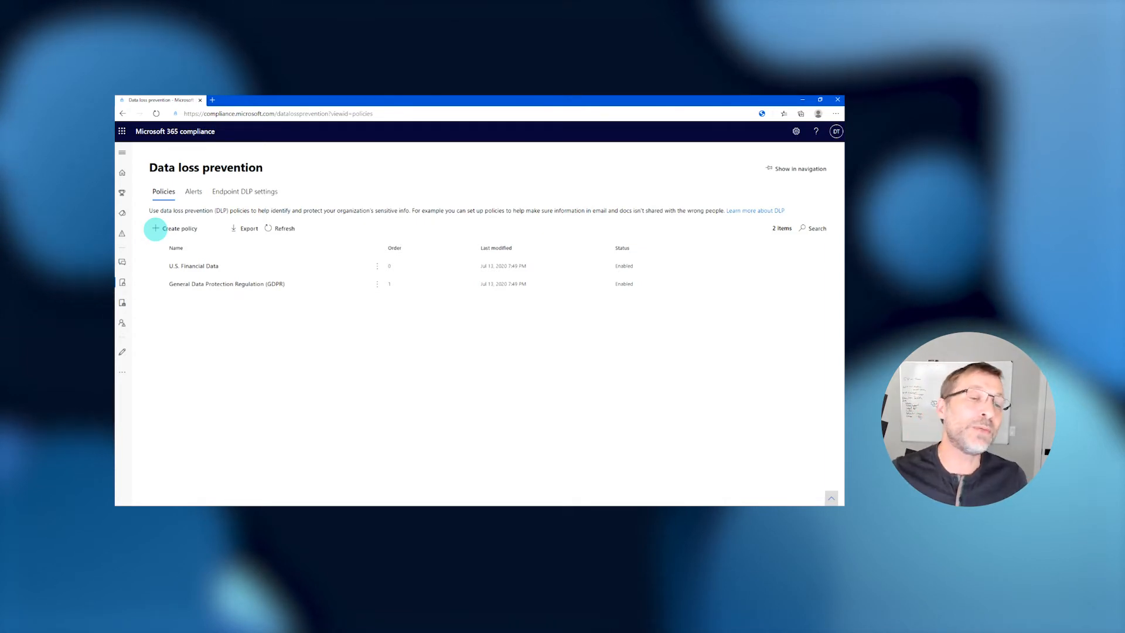
# Step: Start a new DLP policy from the Financial template PCI Data Security Standard (PCI DSS)
pyautogui.click(155, 229)
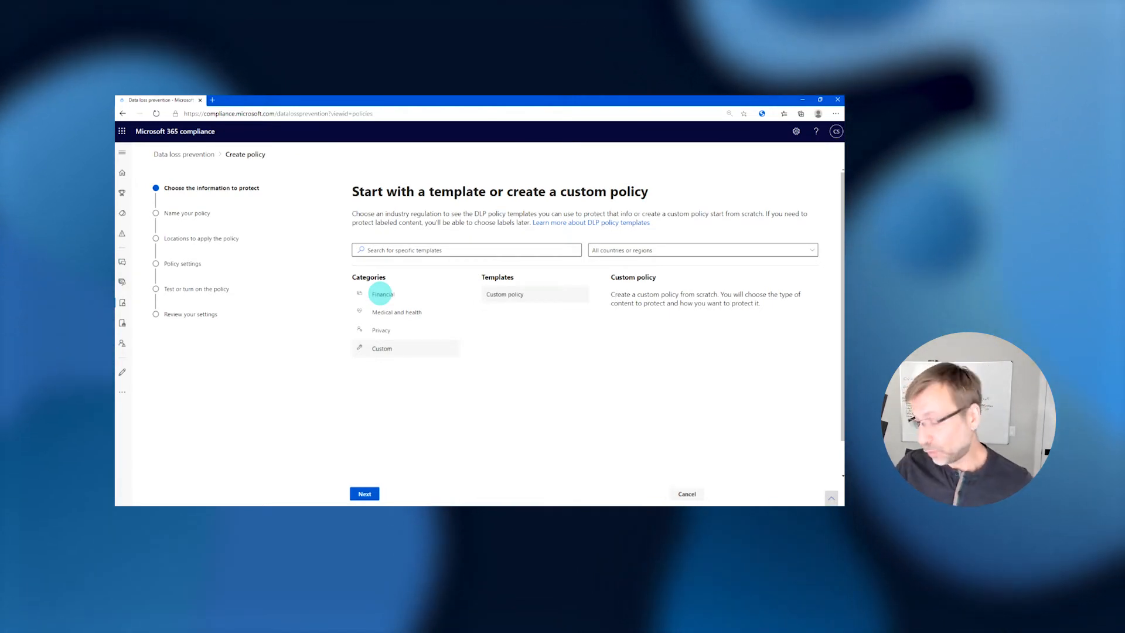
pyautogui.click(381, 294)
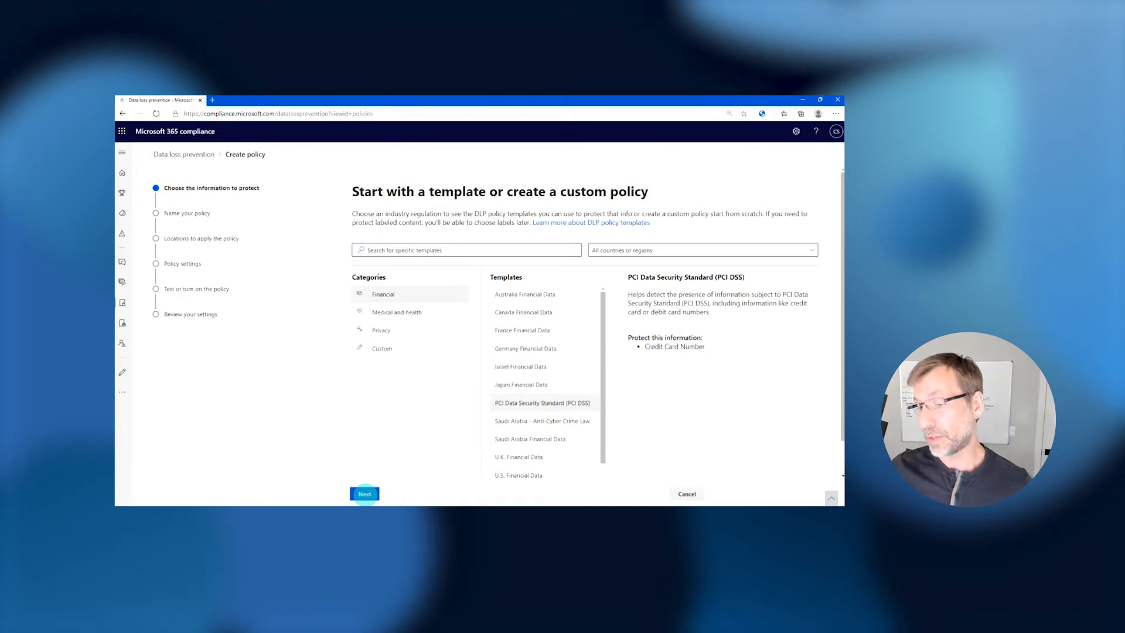
pyautogui.click(365, 494)
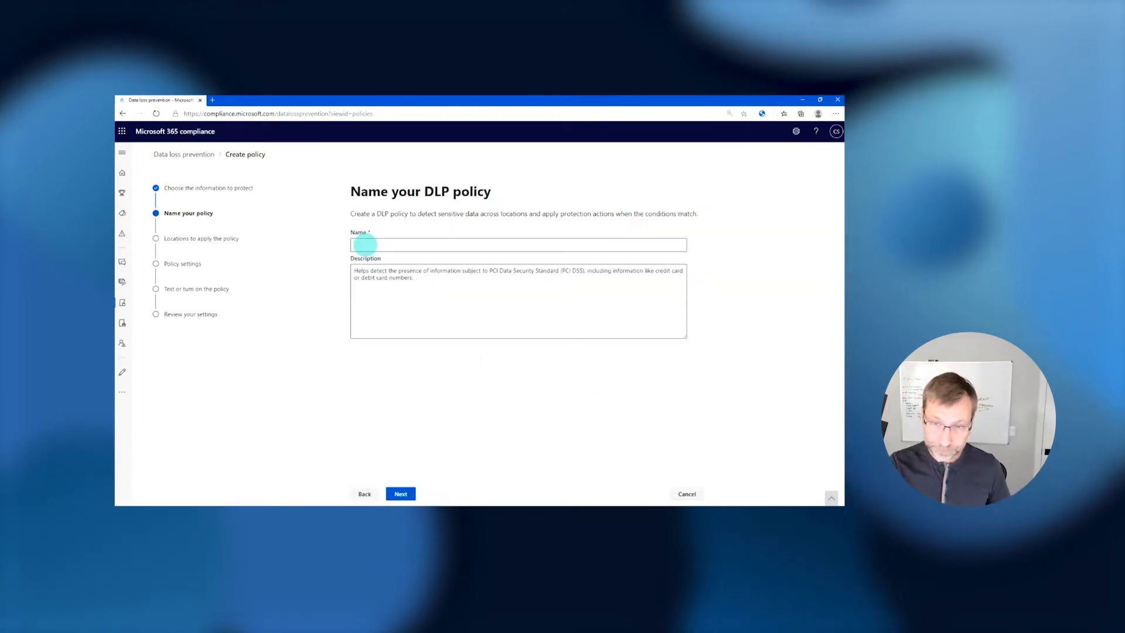
# Step: Name the policy "Contoso PCI Data Security Standard (PCI DSS)" and continue to its locations
pyautogui.write('Contoso PCI Data Security Standard (PCI DSS)')
pyautogui.click(401, 494)
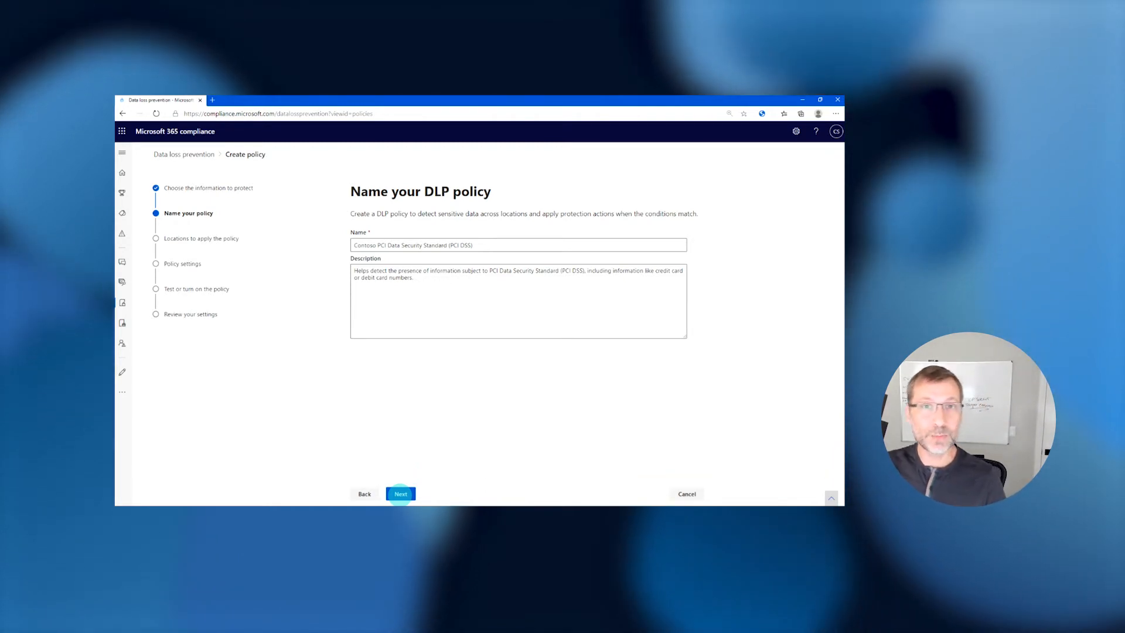
pyautogui.click(400, 494)
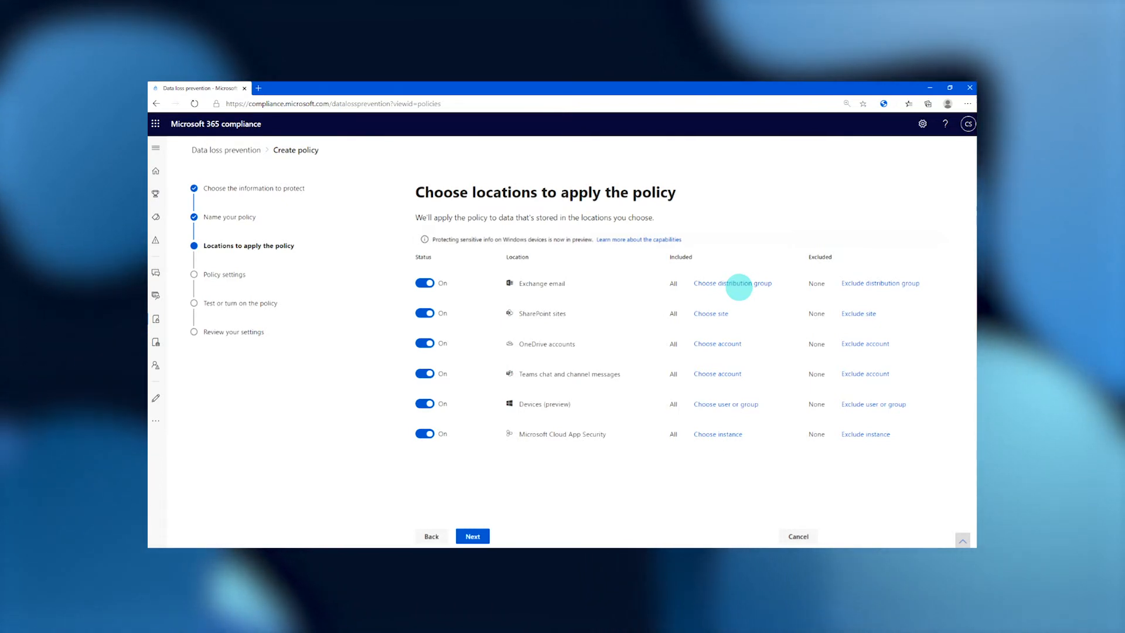
# Step: Limit Exchange email to the Finance Team, Legal Team and Northwind Traders groups, and review the user and group choices for Devices
pyautogui.click(739, 286)
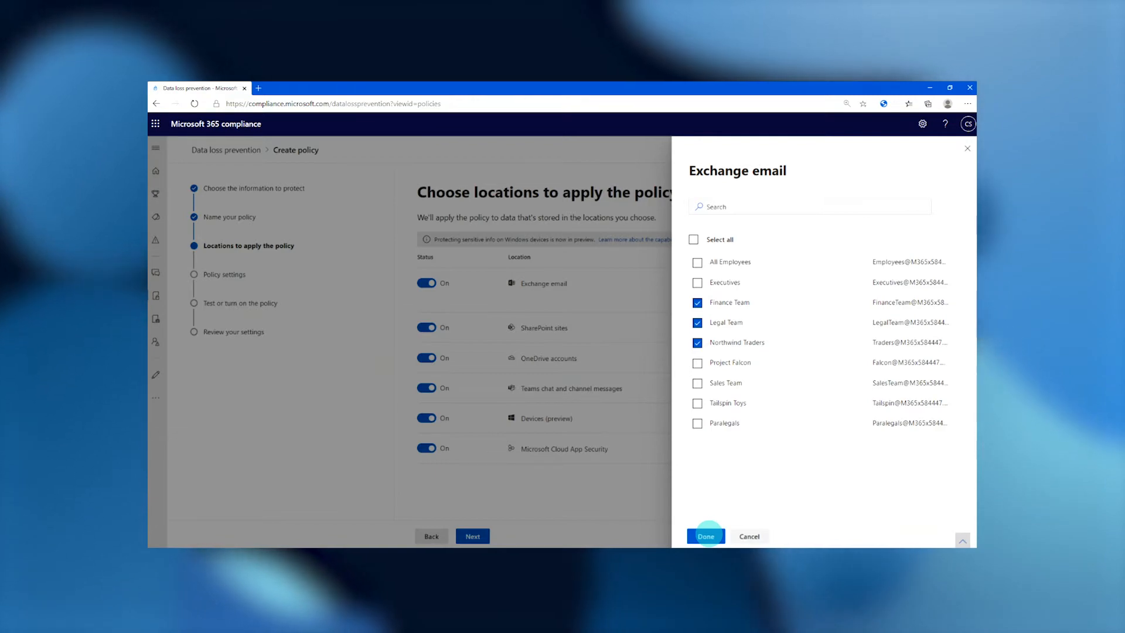
pyautogui.click(705, 535)
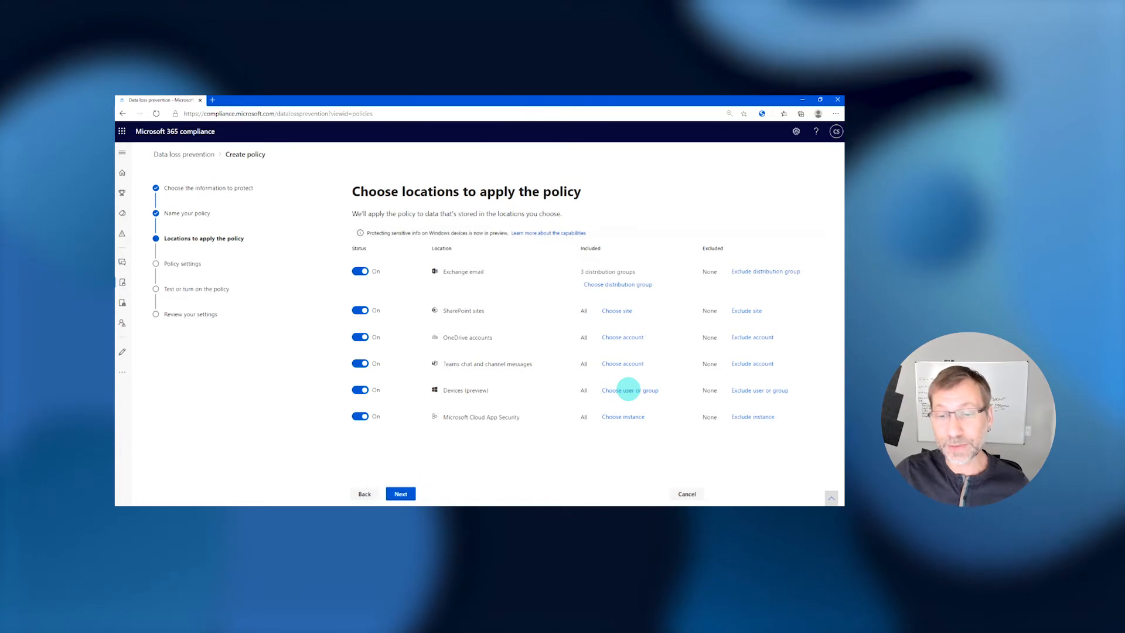
pyautogui.click(628, 389)
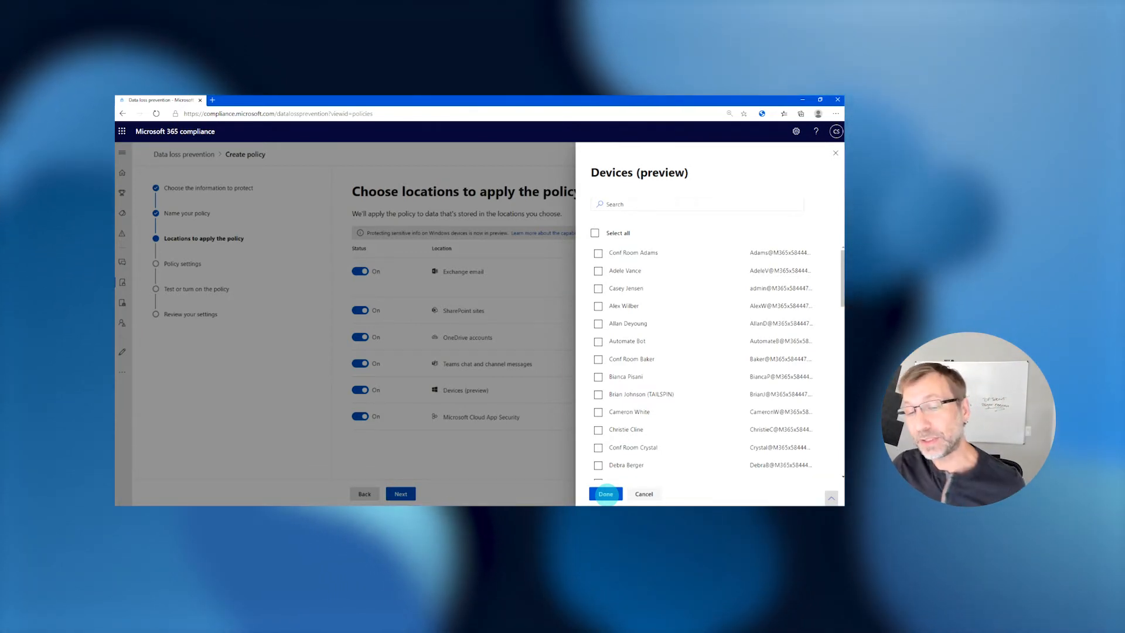
pyautogui.click(605, 494)
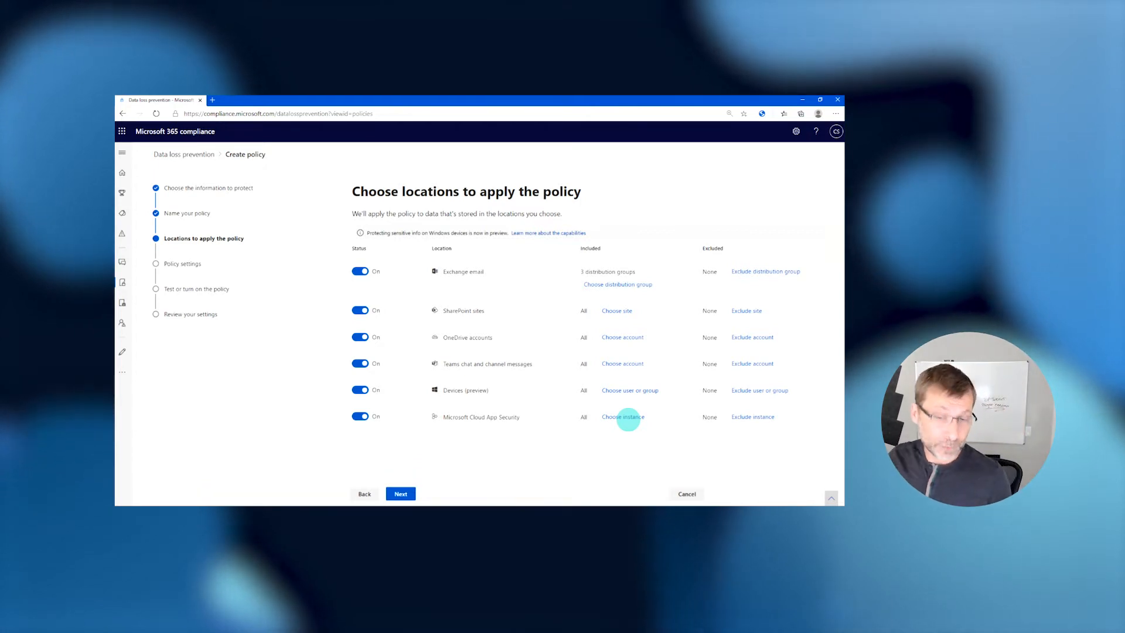
# Step: Include the Cloud App Security instances Box US and General, Salesforce US, Dropbox US and EU, and G Suite US and General
pyautogui.click(624, 417)
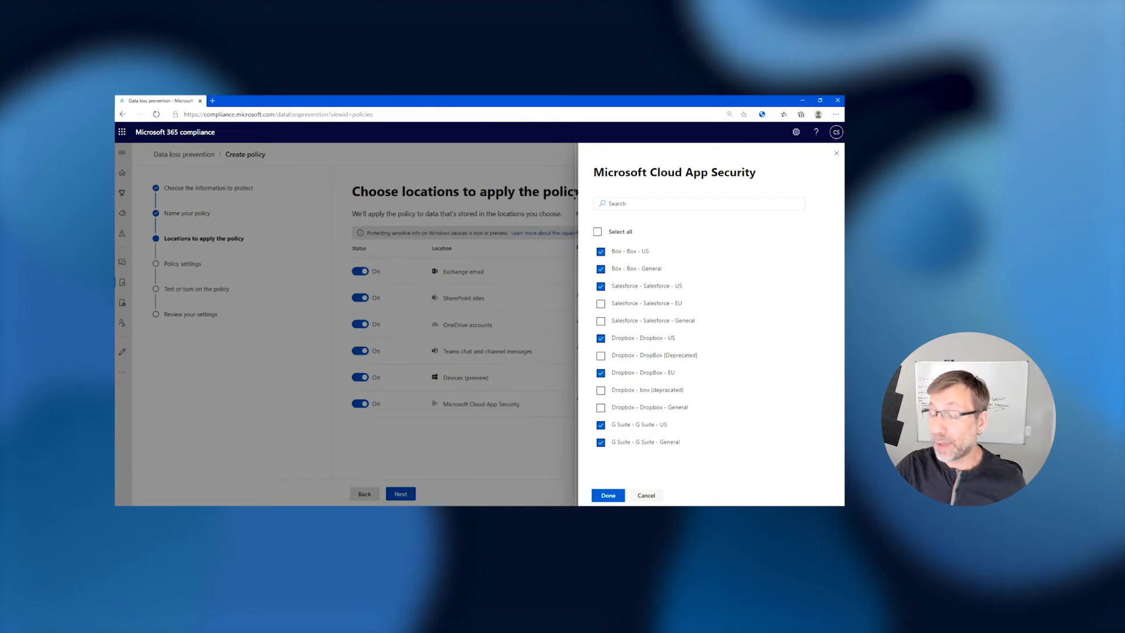
pyautogui.click(401, 494)
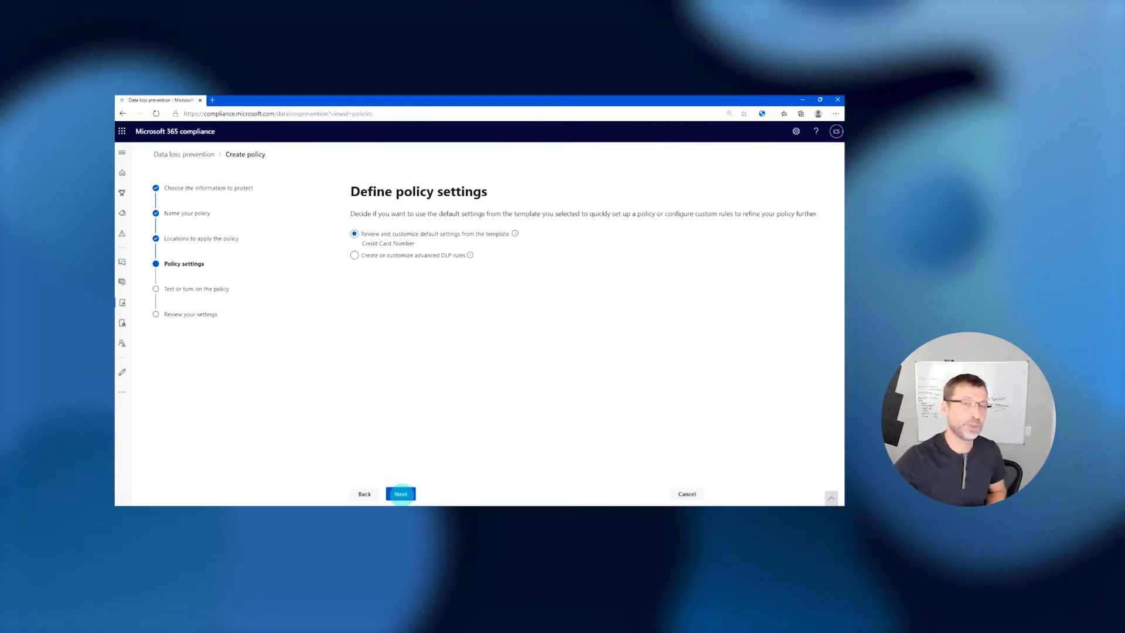
# Step: Accept customizing the template's default settings and add EU Debit Card Number to the sensitive info types to protect
pyautogui.click(401, 493)
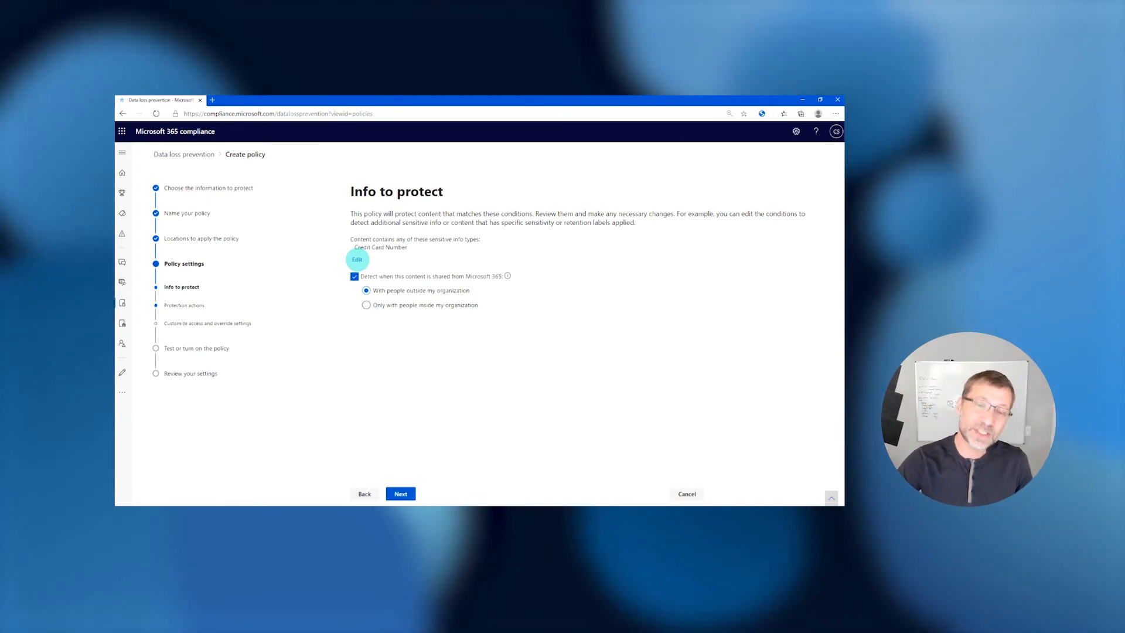
pyautogui.click(356, 259)
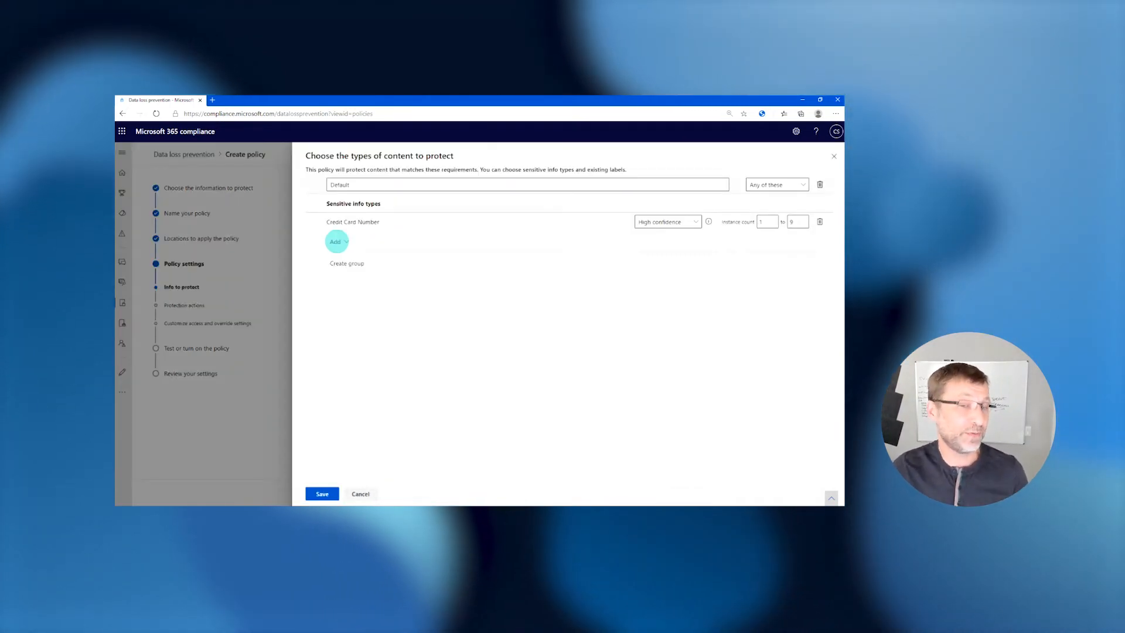
pyautogui.click(336, 241)
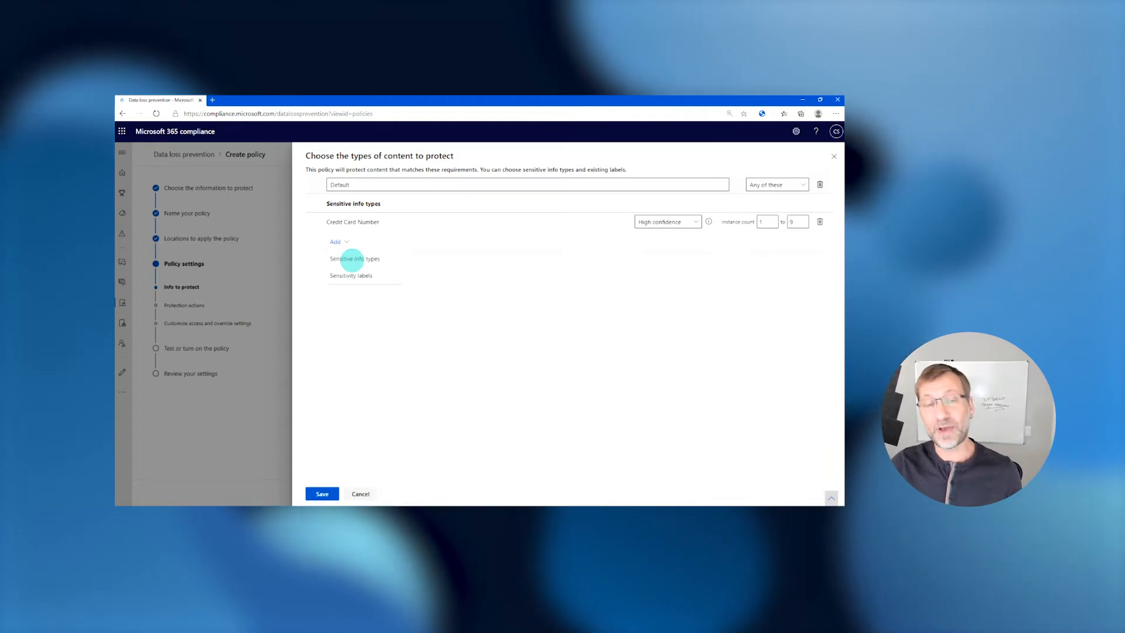
pyautogui.click(351, 259)
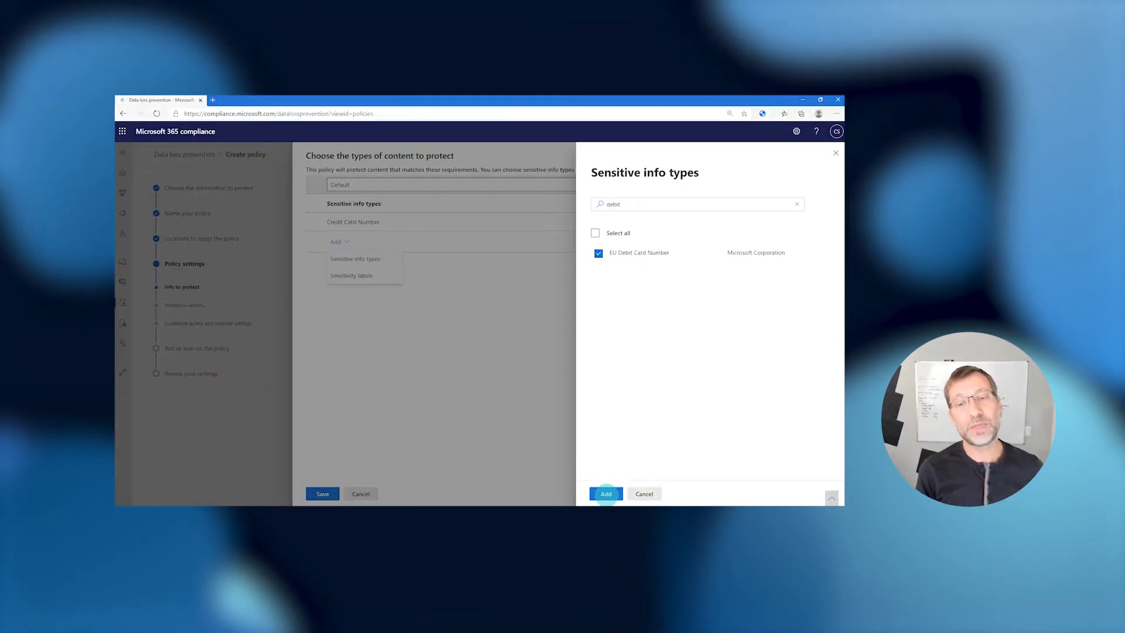
pyautogui.click(605, 494)
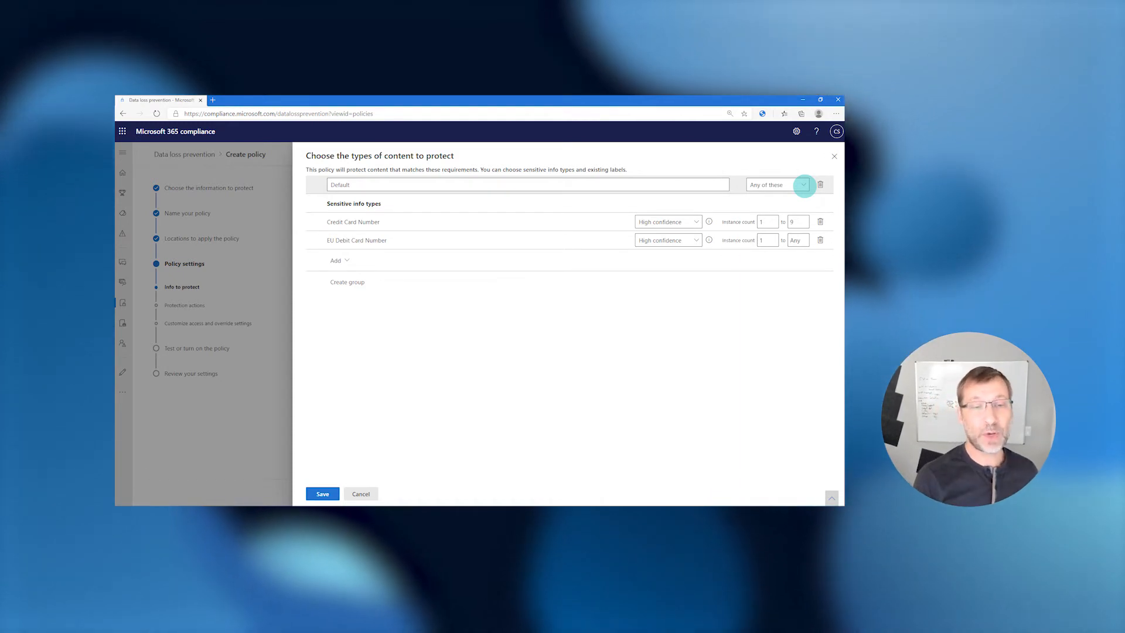
# Step: Examine the group's match options and choose High confidence for EU Debit Card Number
pyautogui.click(803, 185)
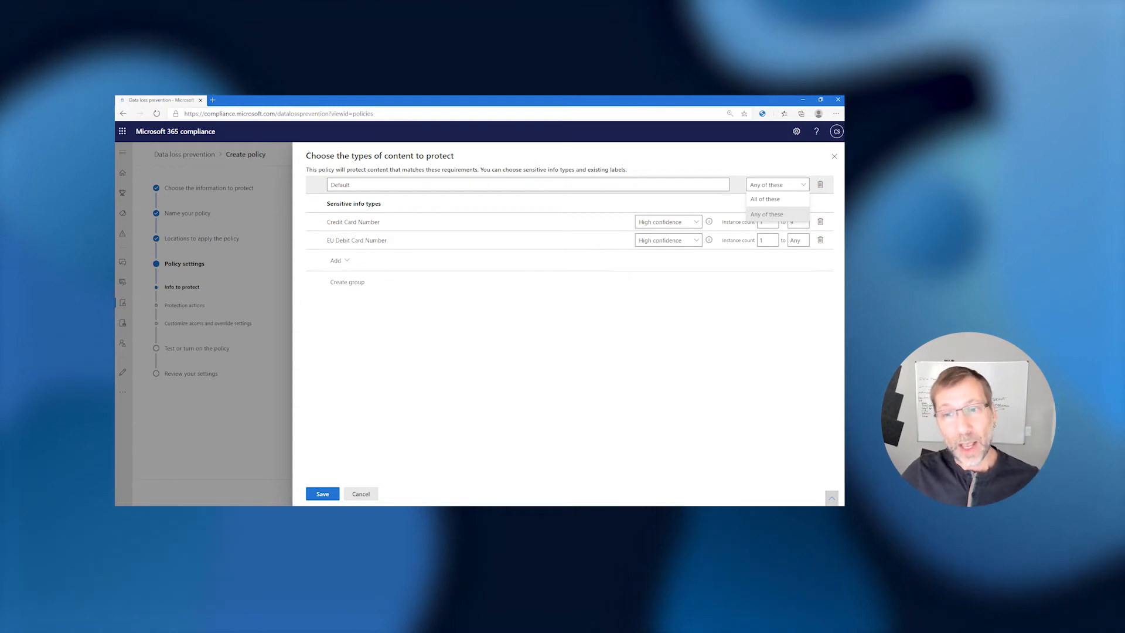
pyautogui.press('Escape')
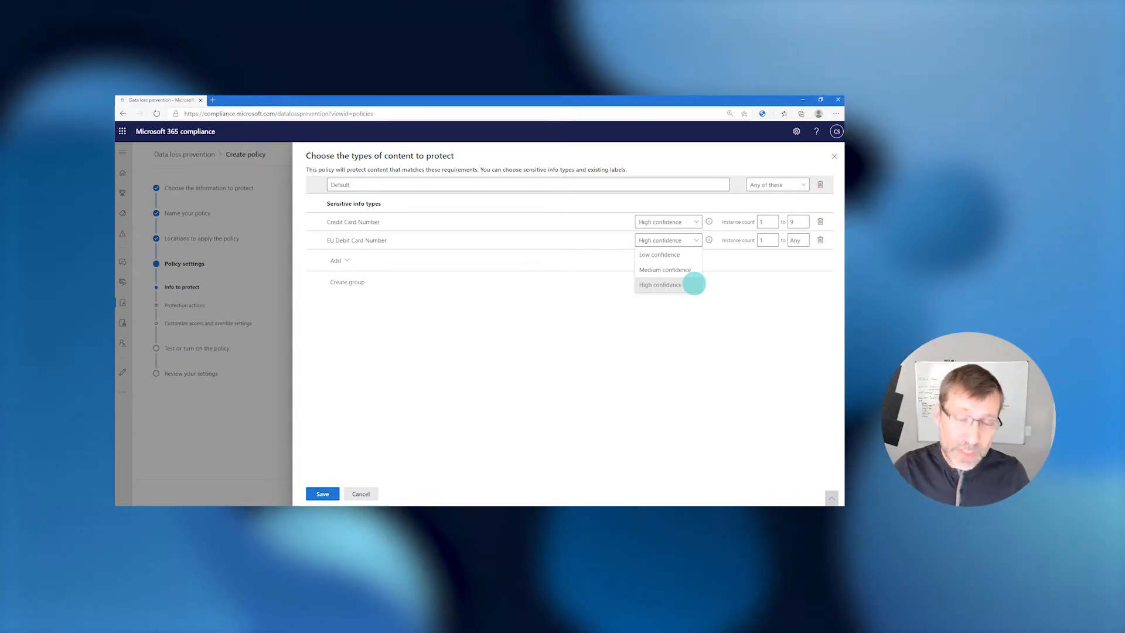
pyautogui.click(694, 284)
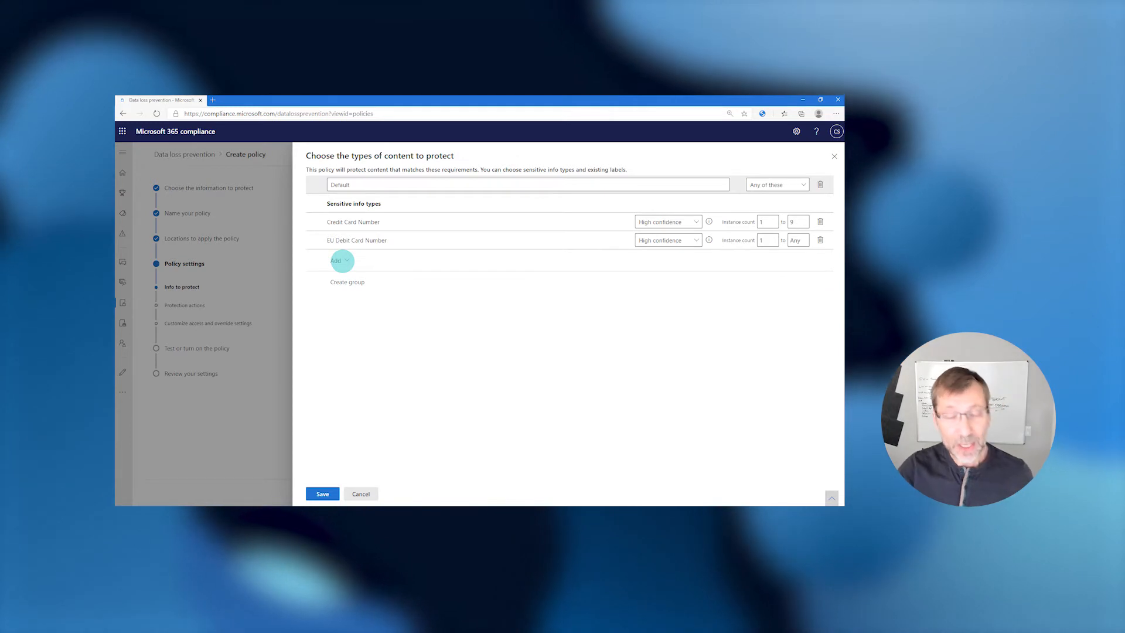
# Step: Open the sensitivity label choices for the content to protect
pyautogui.click(343, 260)
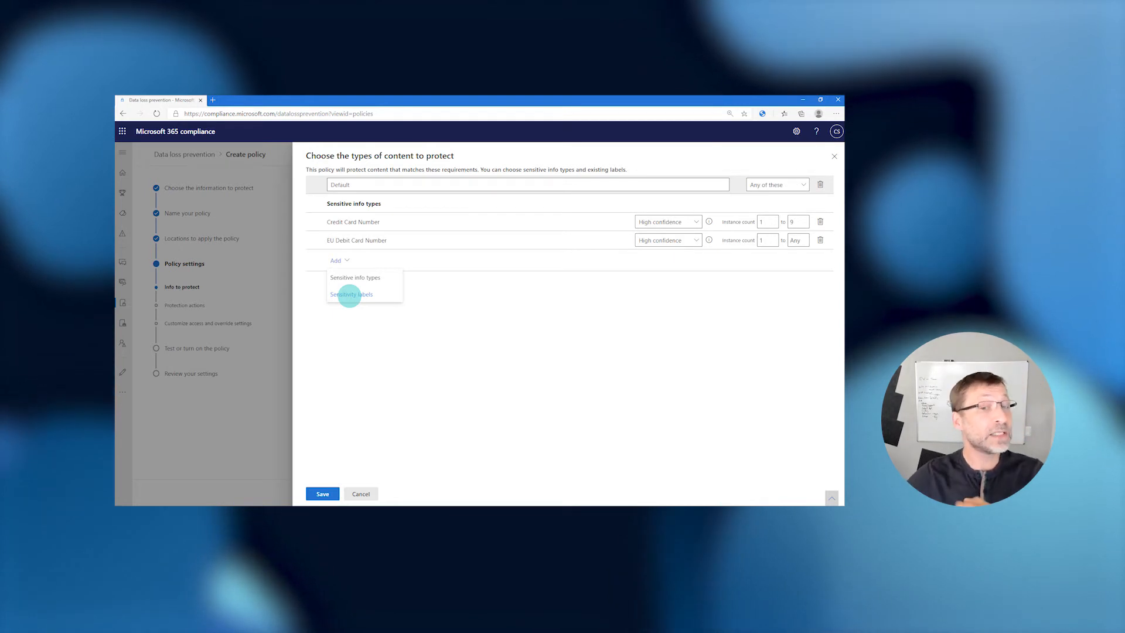
pyautogui.click(349, 294)
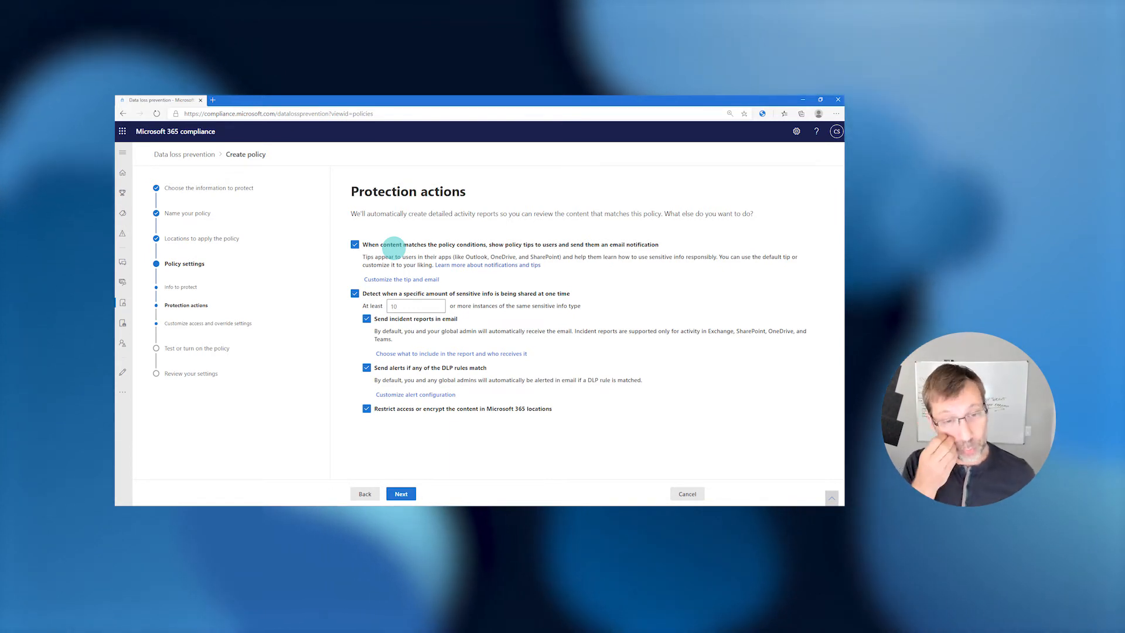
# Step: Send email notifications to the content's sender and the site and content owners, with the subject "Contoso Compliance Notice - Sensitive Information Policy Violation"
pyautogui.click(401, 278)
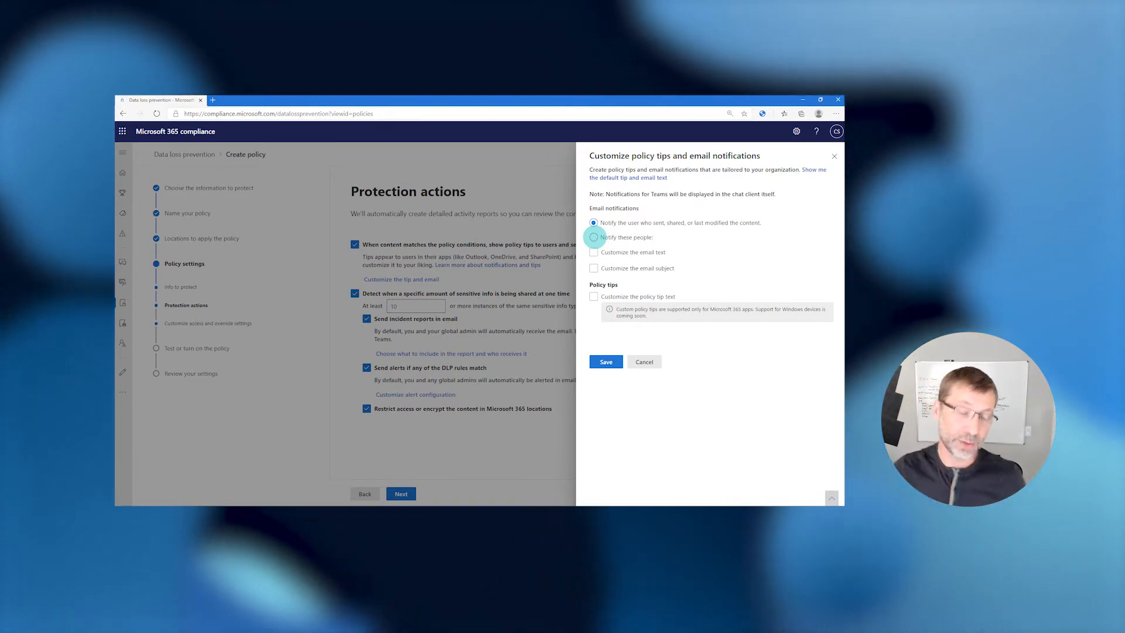
pyautogui.click(594, 237)
pyautogui.click(594, 343)
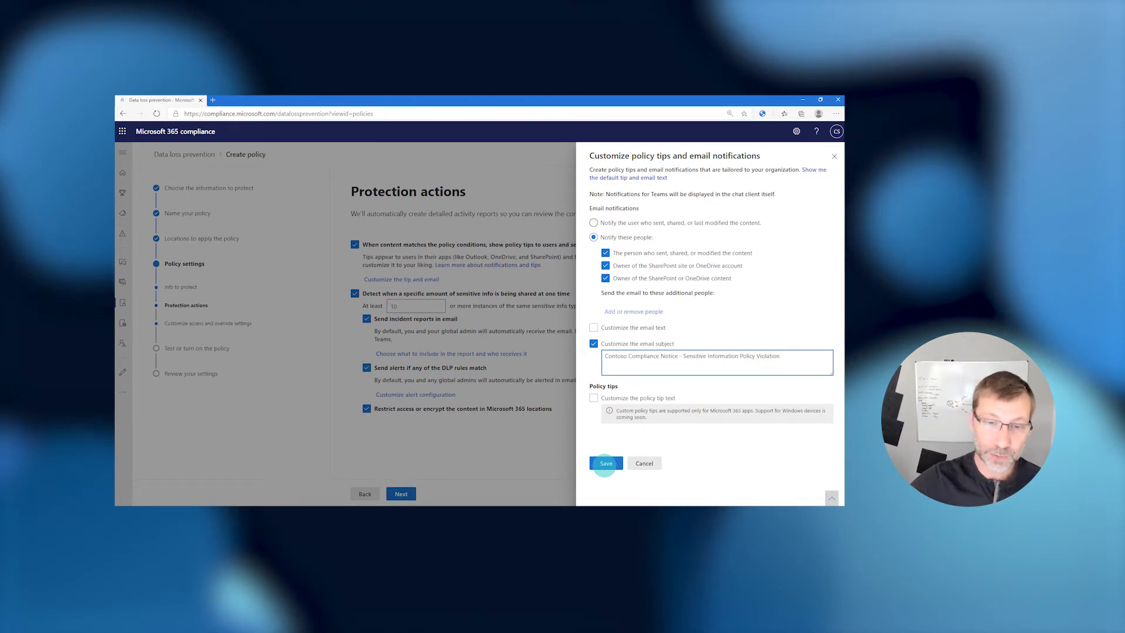
pyautogui.click(605, 463)
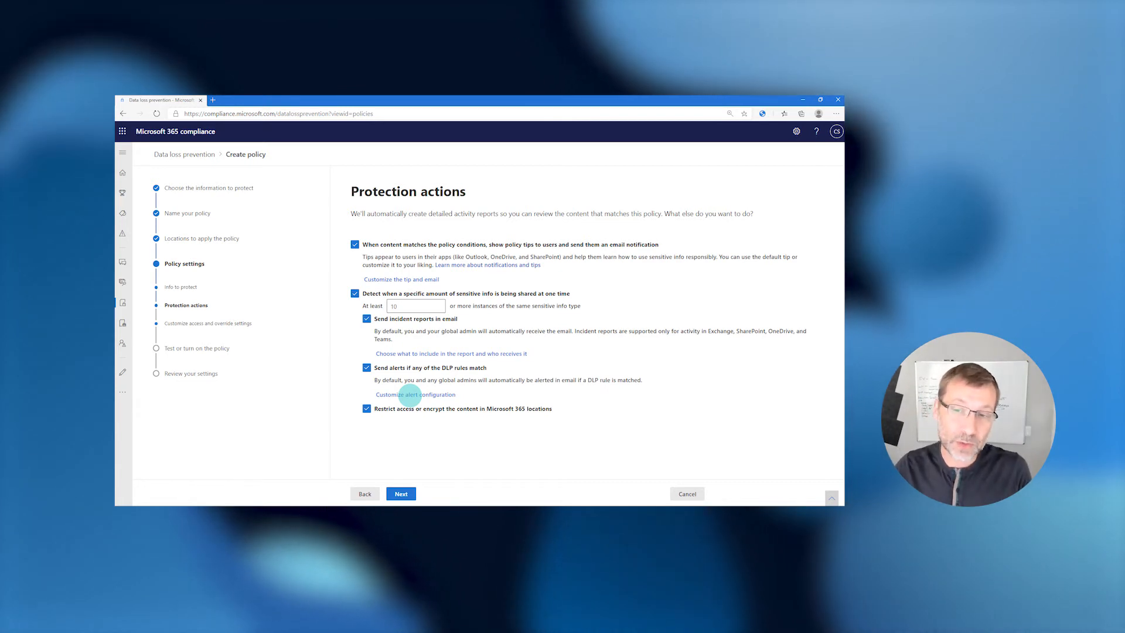
# Step: Configure alerts to be sent at a threshold of 5 matched activities and 1 MB volume during the last 60 minutes
pyautogui.click(410, 394)
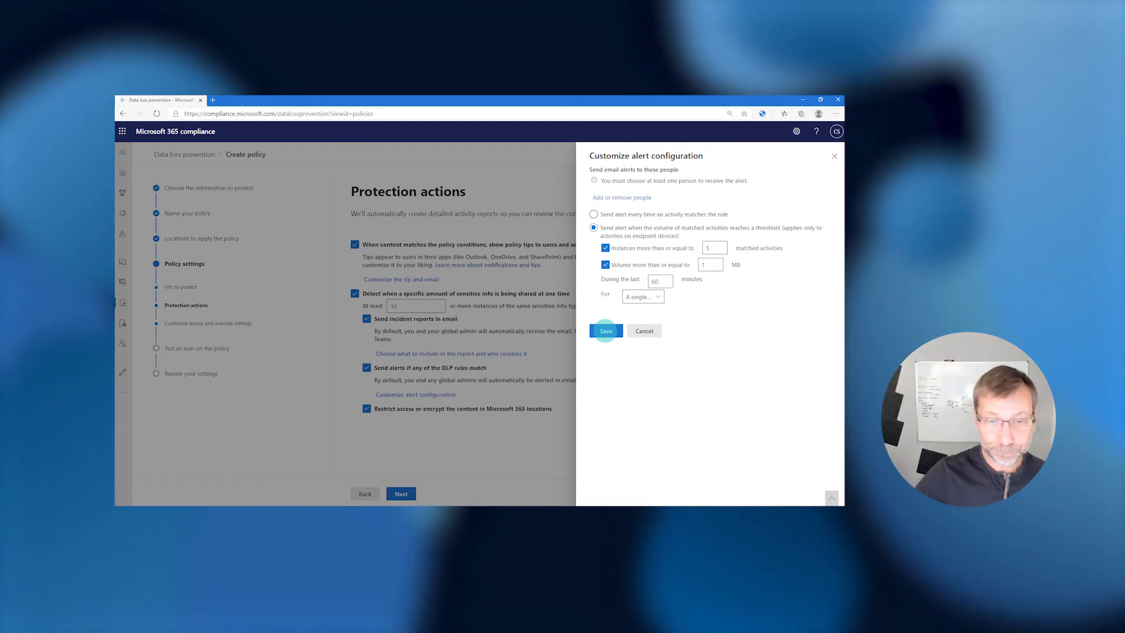
pyautogui.click(605, 331)
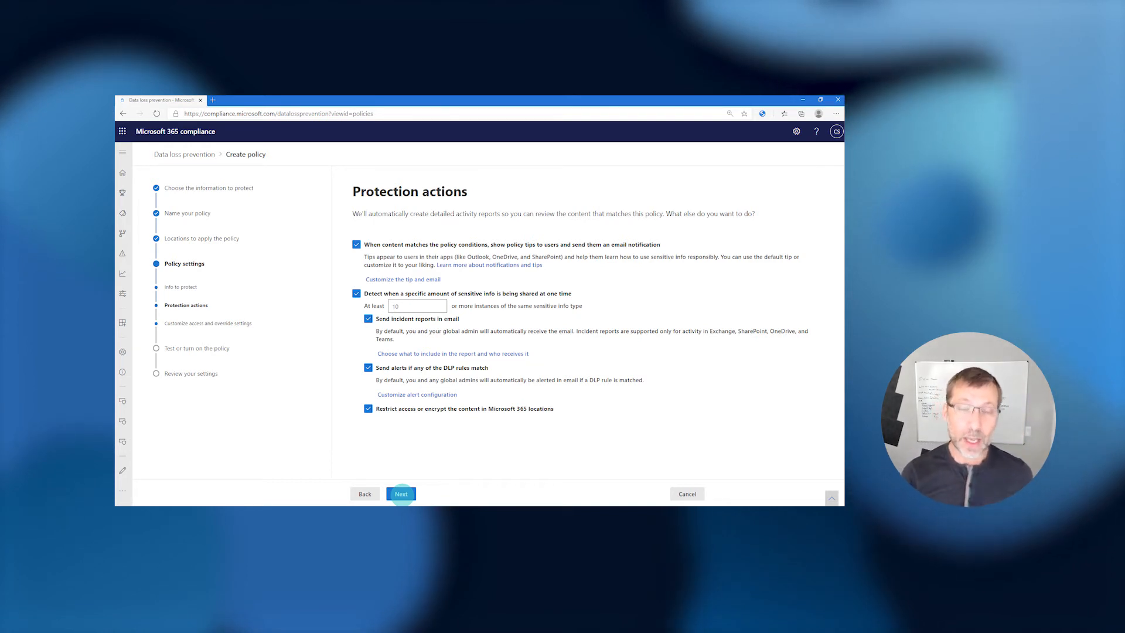
# Step: Allow automatic override of the external sharing block for reported false positives, and restrict Windows device activities, blocking uploads to cloud services
pyautogui.click(391, 329)
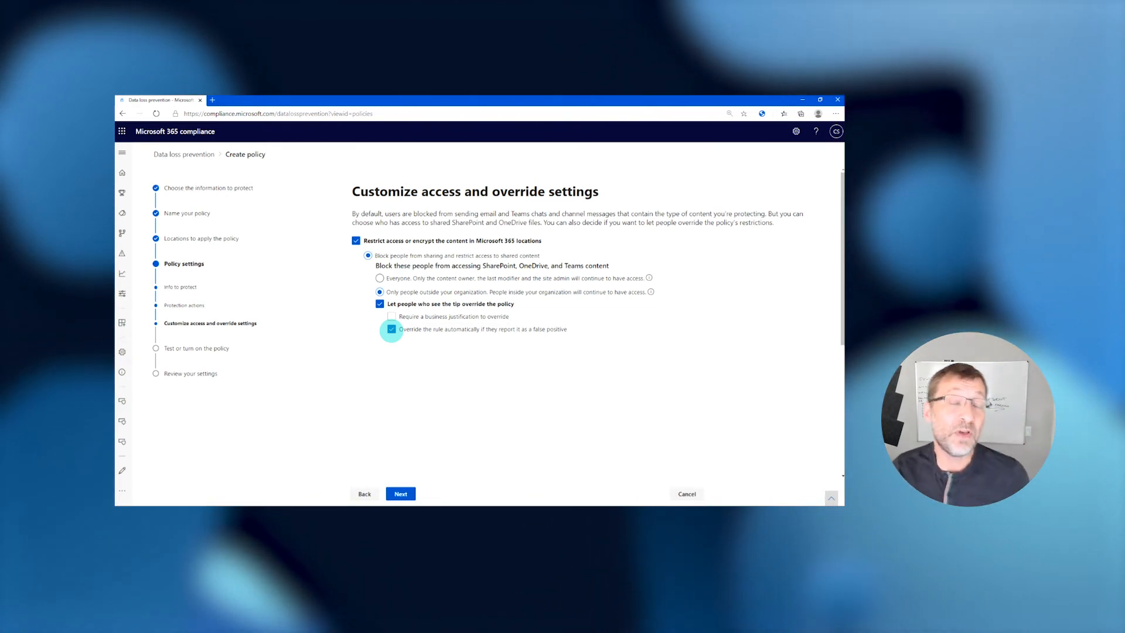
pyautogui.click(401, 494)
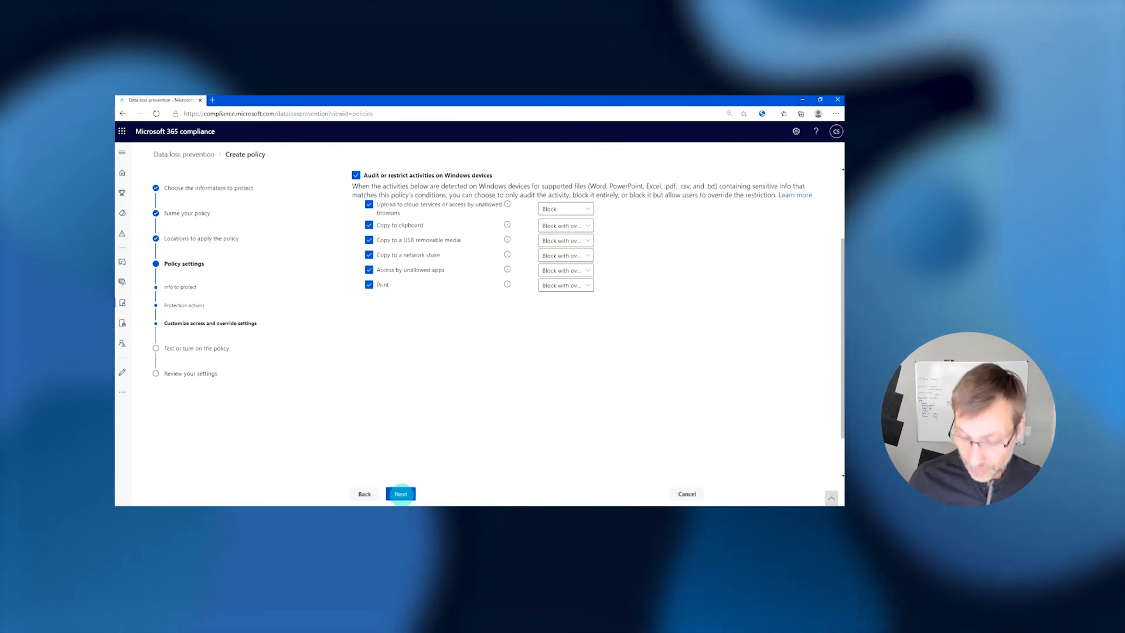
# Step: Restrict third-party apps with automatic actions for Box, G Suite, Cisco Webex, Dropbox and Salesforce, leaving Trash file off
pyautogui.scroll(-3, 351, 174)
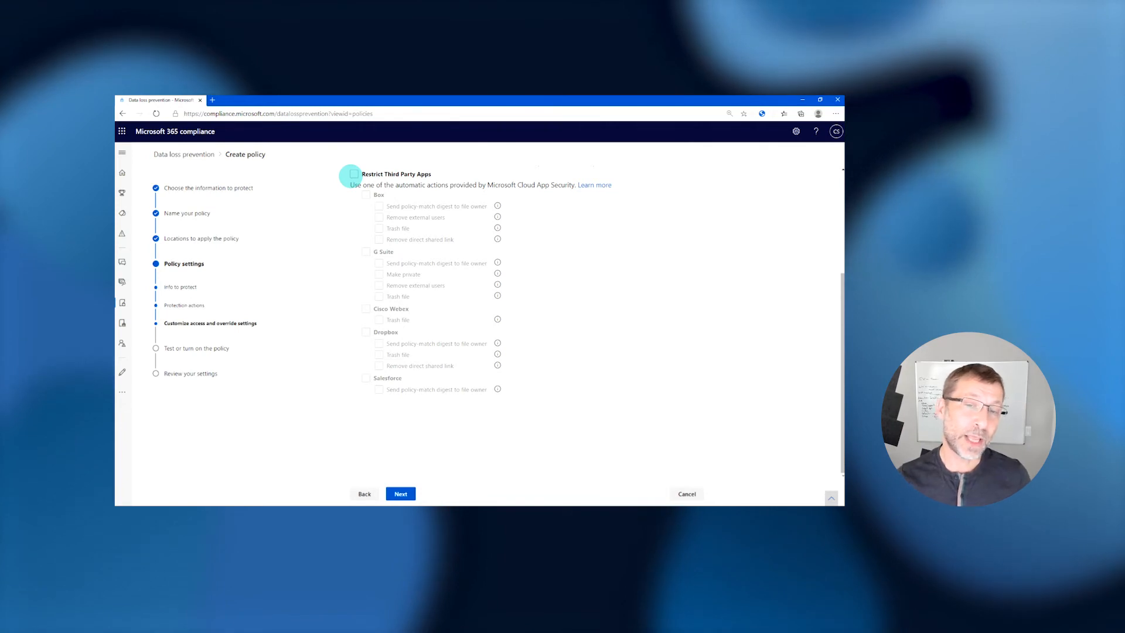
pyautogui.click(354, 174)
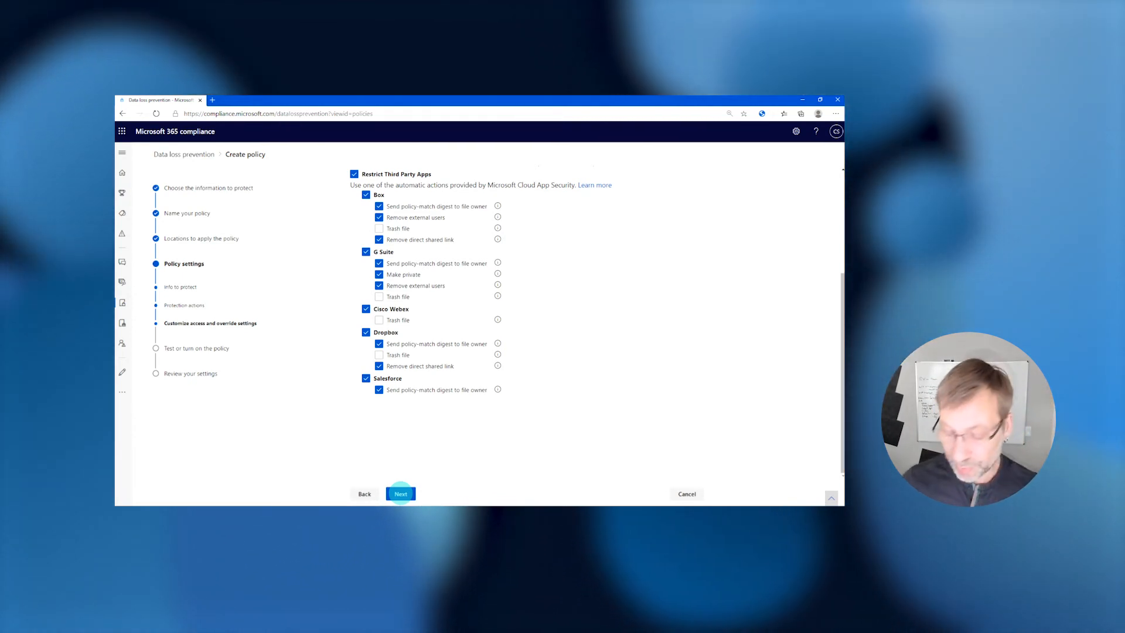
pyautogui.click(401, 494)
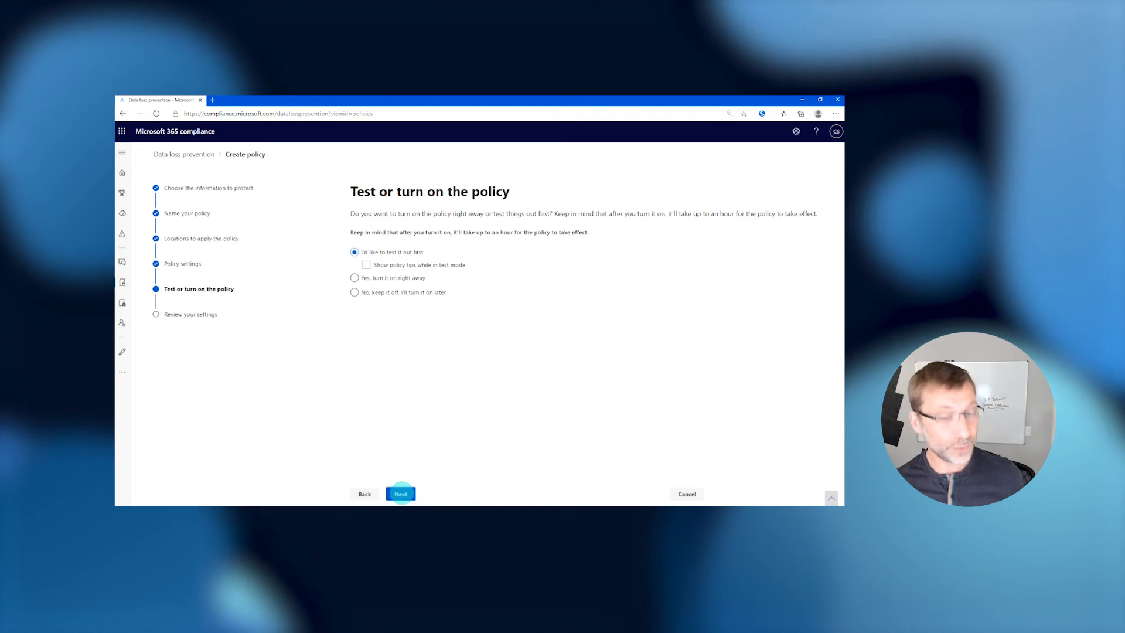
# Step: Keep the option to test the policy first and submit the new PCI DSS policy
pyautogui.click(400, 494)
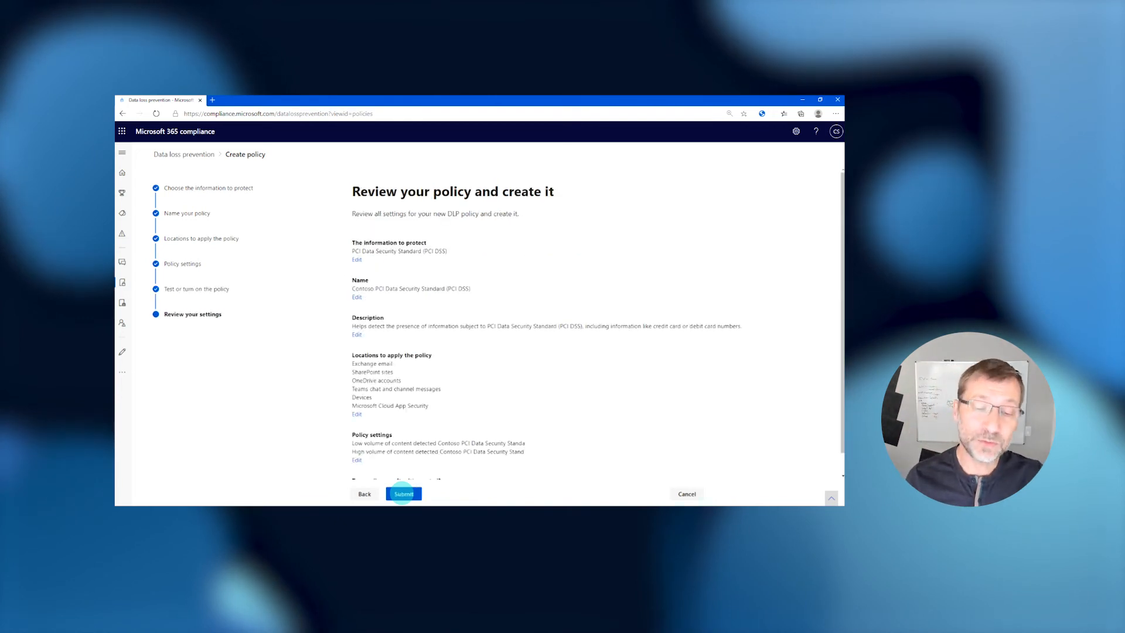
pyautogui.click(403, 493)
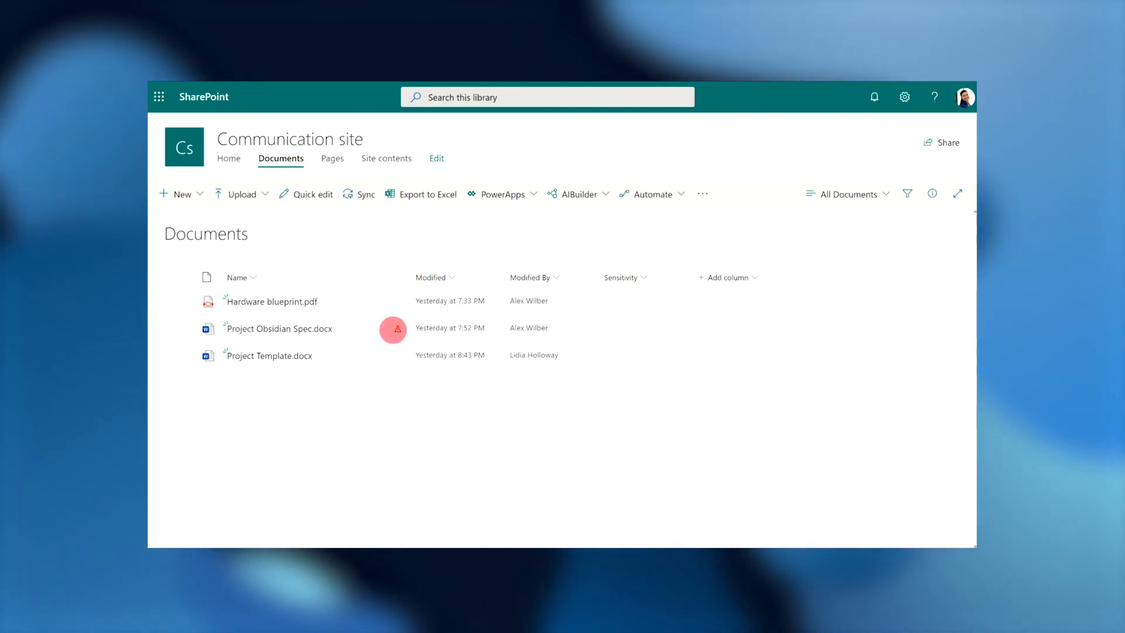
# Step: In the SharePoint document library, view the policy tip for Project Obsidian Spec.docx, report an issue to the admin and close the tip
pyautogui.click(397, 329)
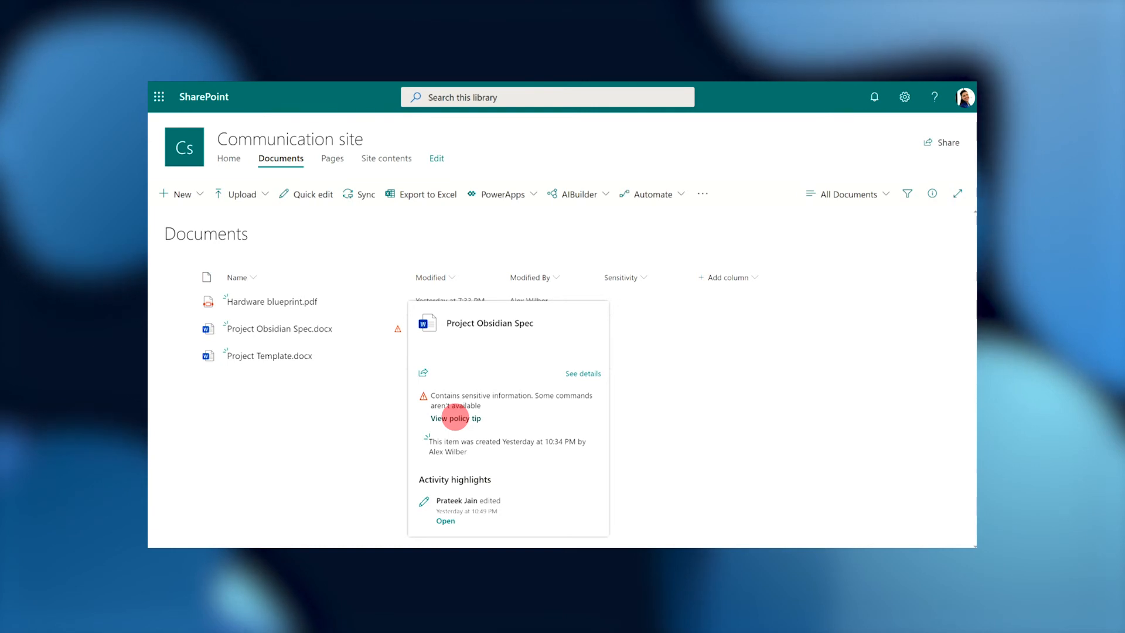
pyautogui.click(456, 418)
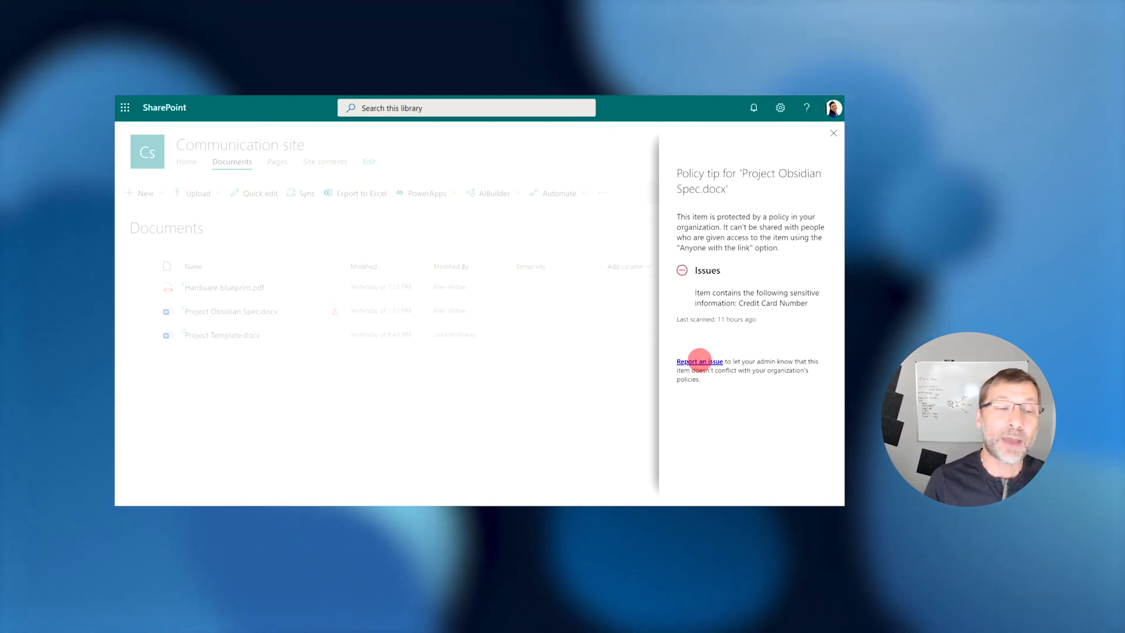
pyautogui.click(700, 361)
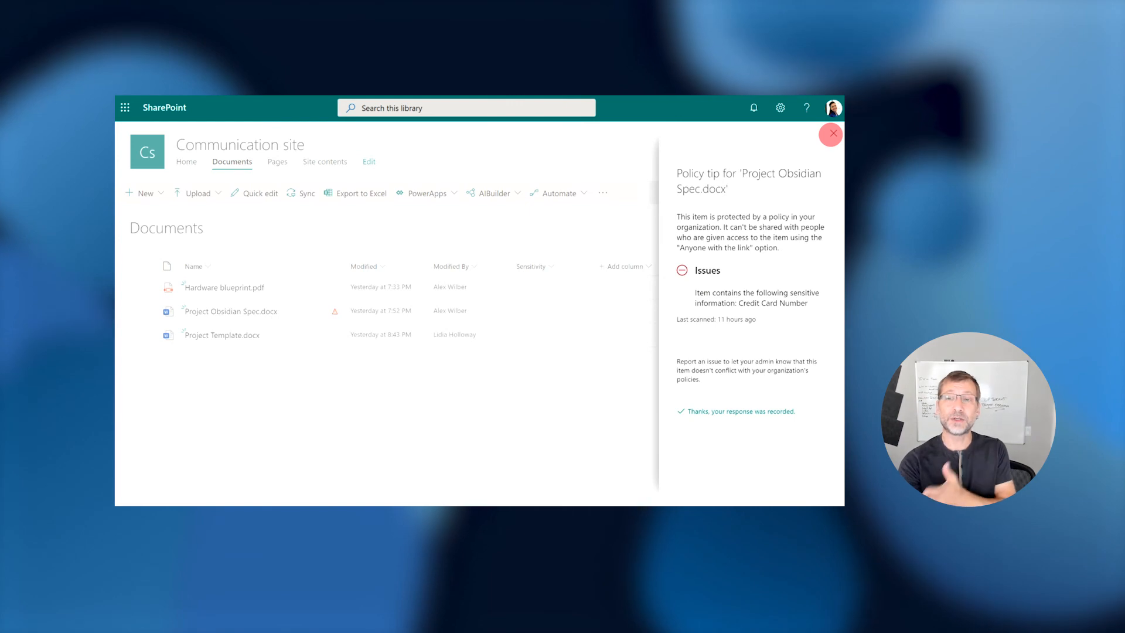
pyautogui.click(833, 133)
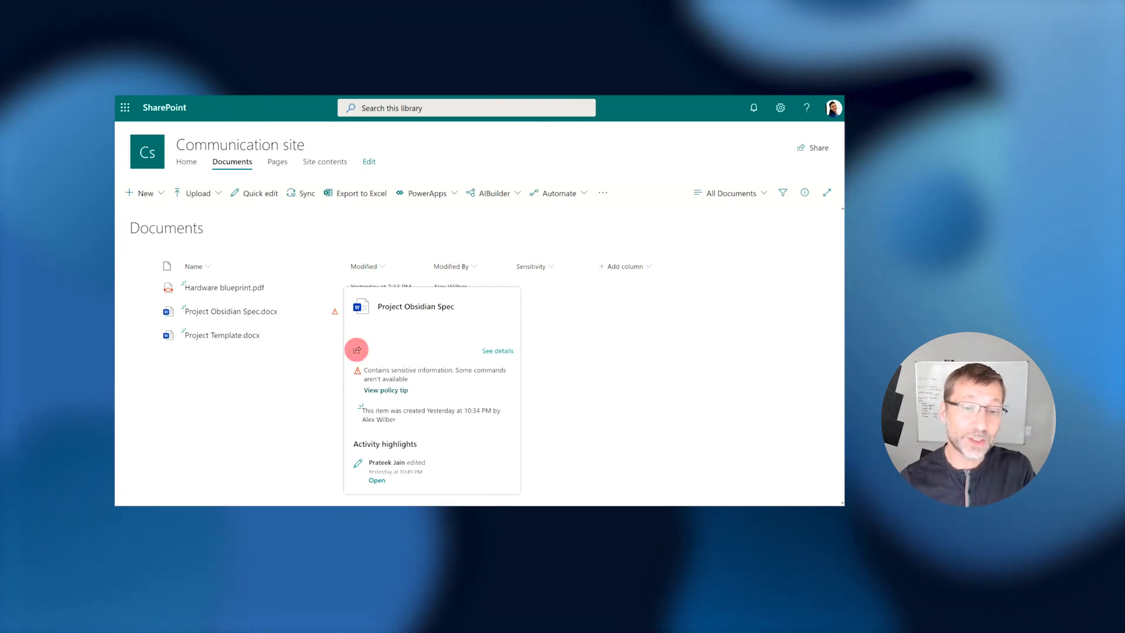
# Step: Open the sharing link settings for Project Obsidian Spec to check who the link can work for
pyautogui.click(357, 349)
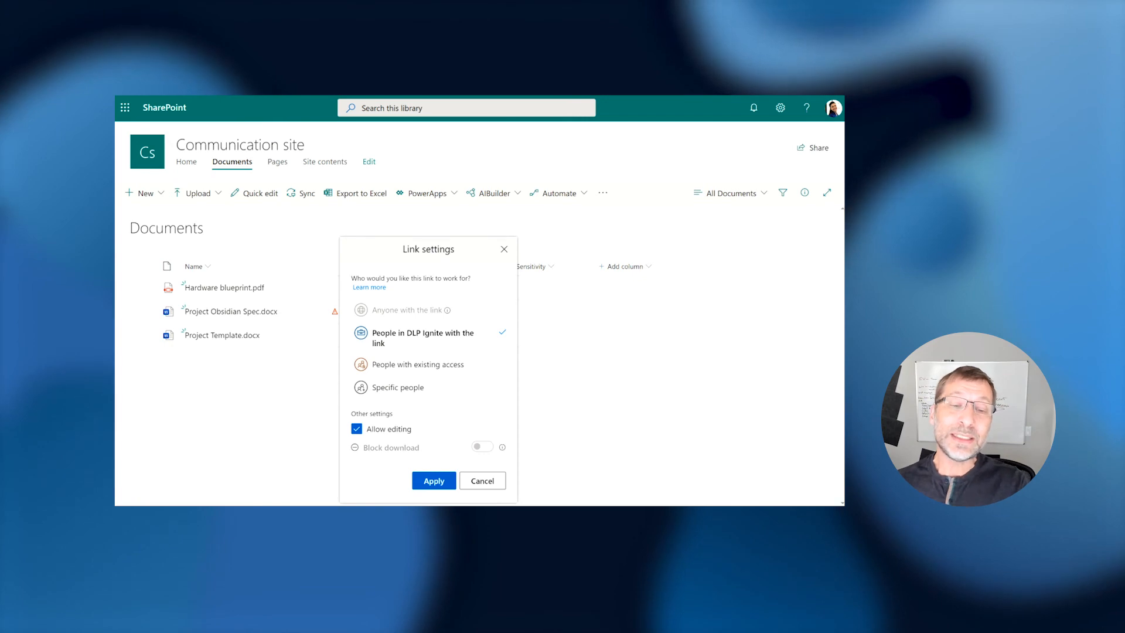